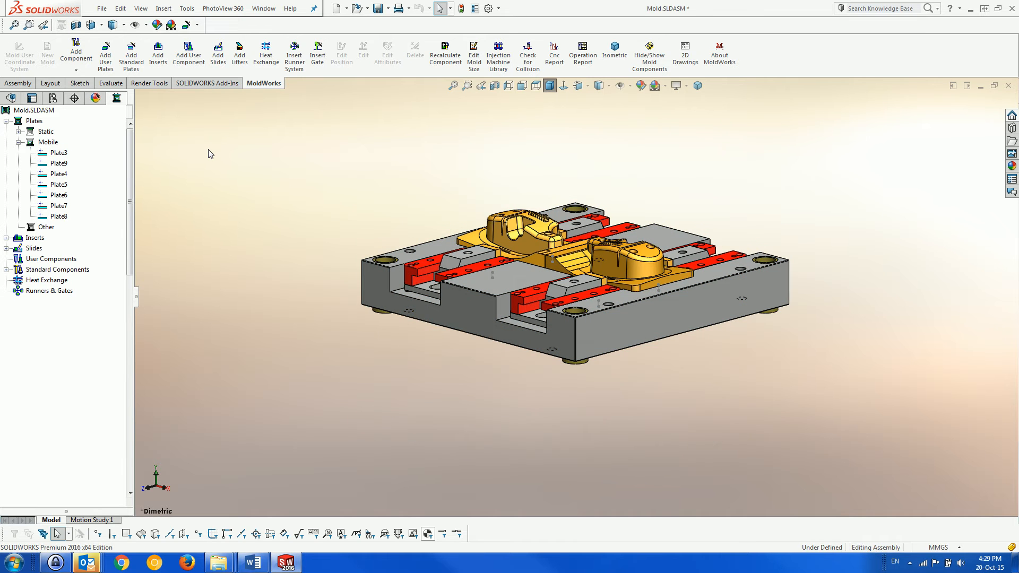
- Start a cap screw as a standard component and pick the underside of Plate3 as its start face
right_click(33, 274)
mouse_move(75, 285)
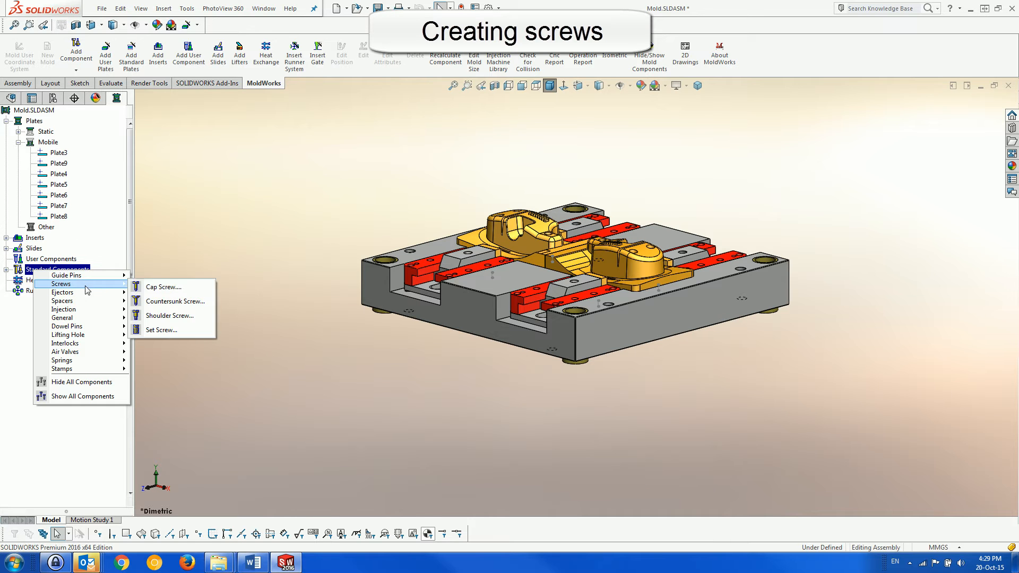
click(156, 288)
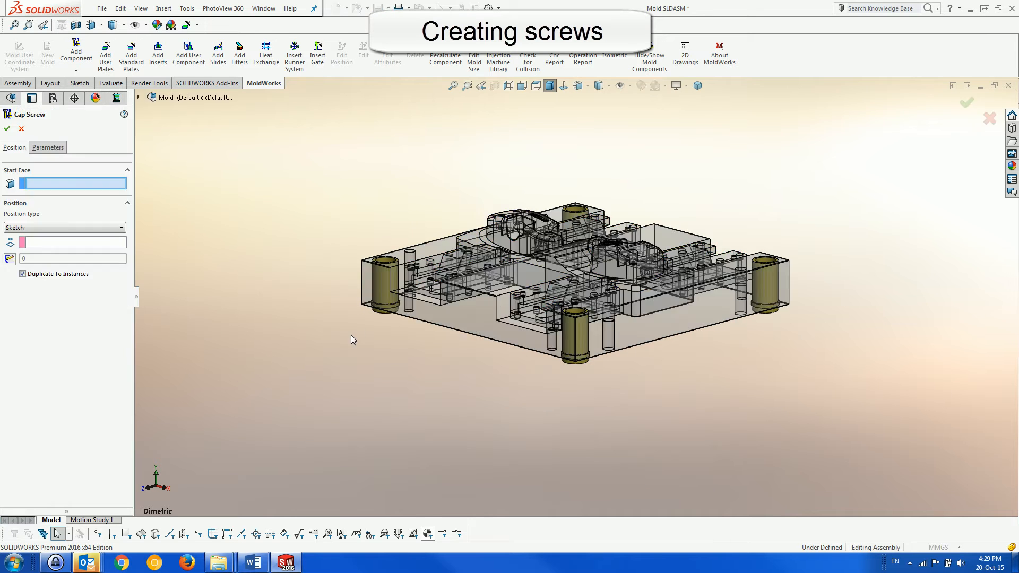
middle_drag(348, 349, 341, 228)
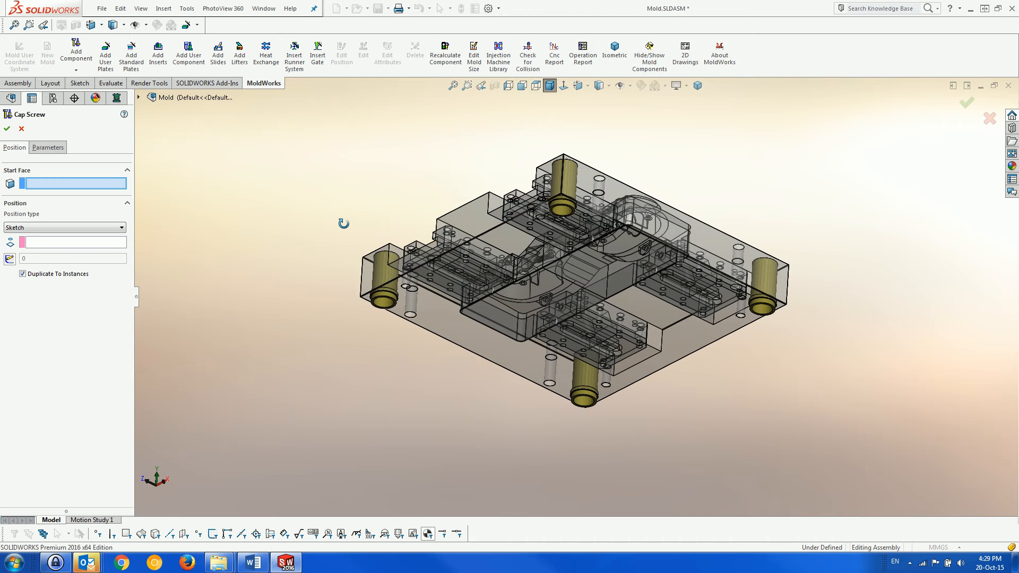
click(441, 311)
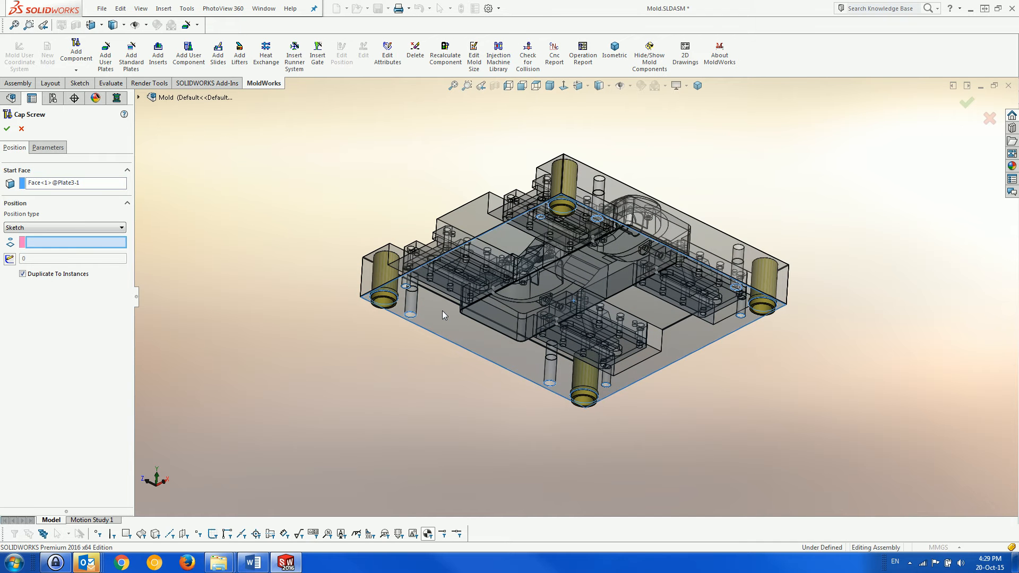
- Create a positioning sketch on the start face and draw a rectangle about 122 mm high inside one core insert's outline
click(564, 85)
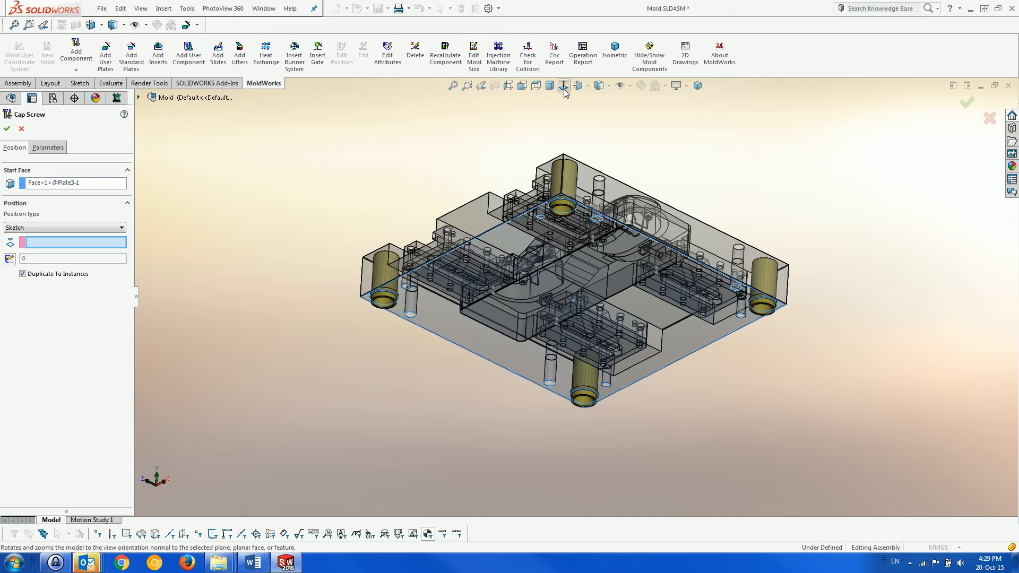
click(9, 259)
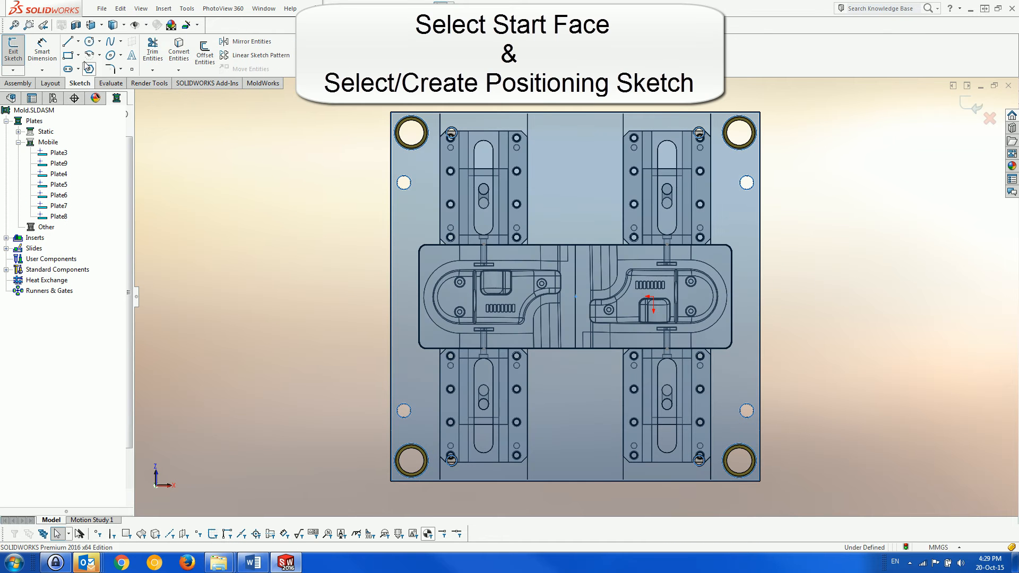
click(68, 56)
scroll(536, 293, down, 5)
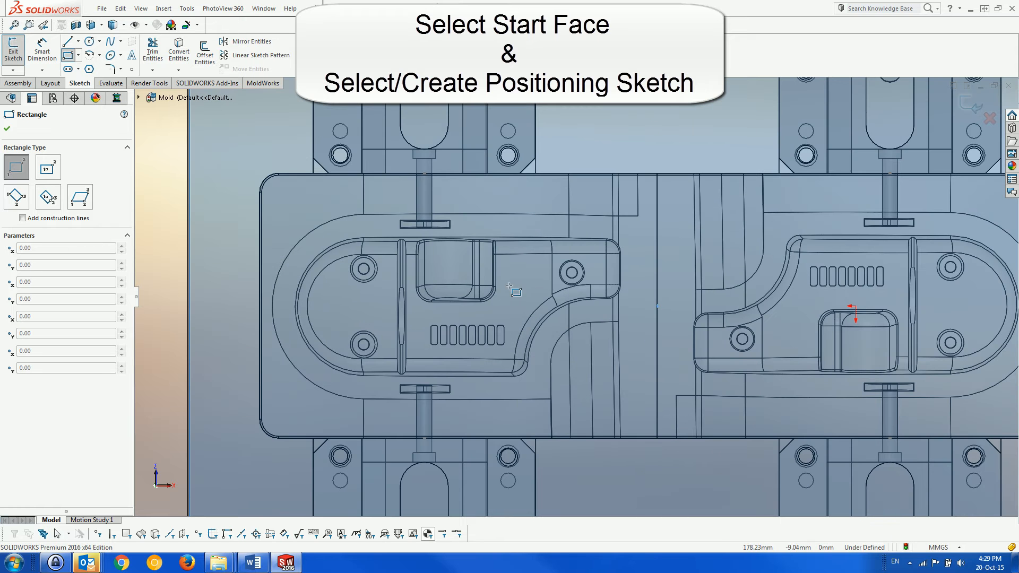
click(279, 192)
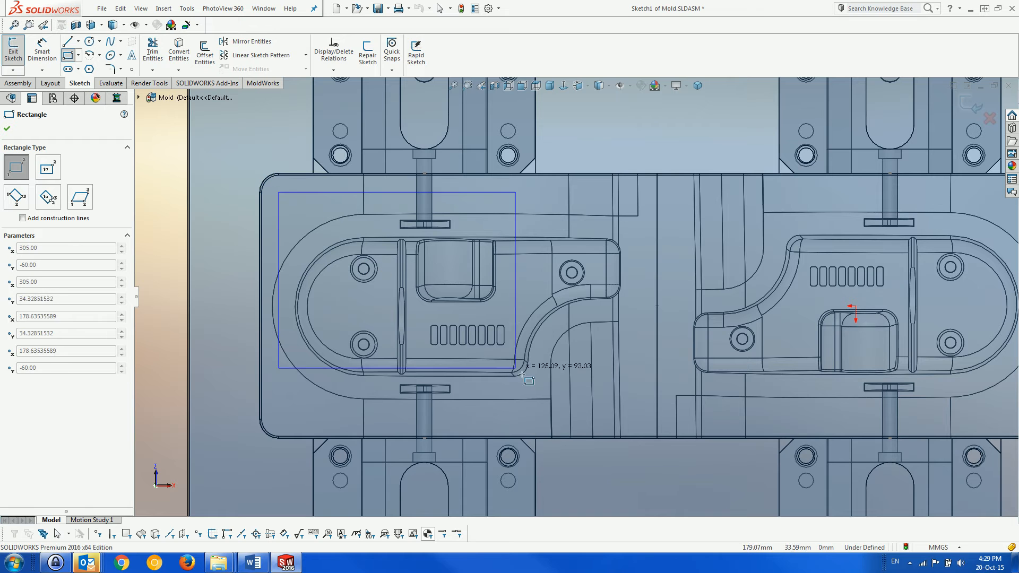
click(648, 423)
scroll(647, 423, down, 6)
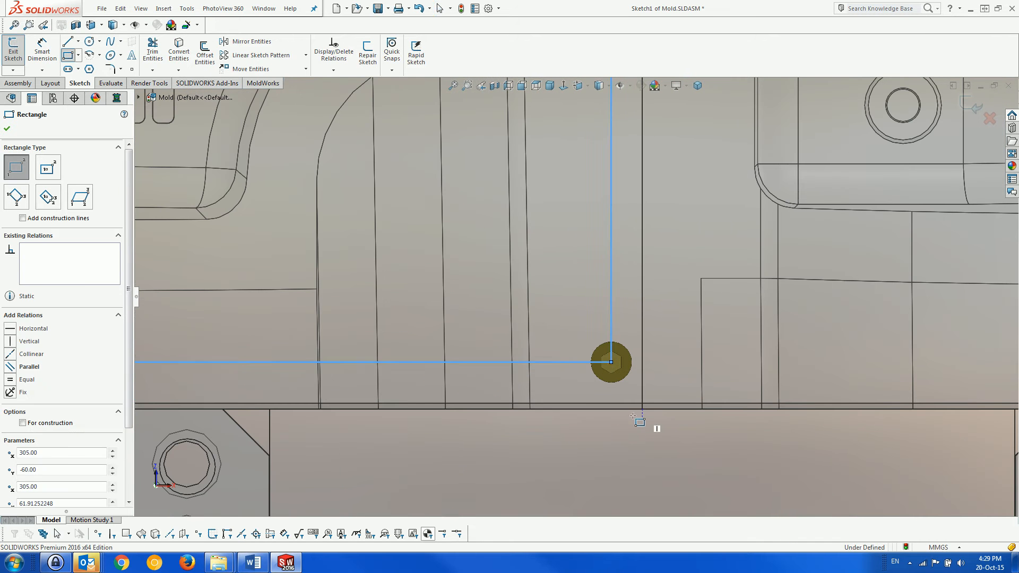
- Dimension the rectangle's inner vertical side 10 mm from the parting edge between the two core inserts
key(Escape)
click(42, 52)
click(611, 271)
click(642, 271)
click(563, 251)
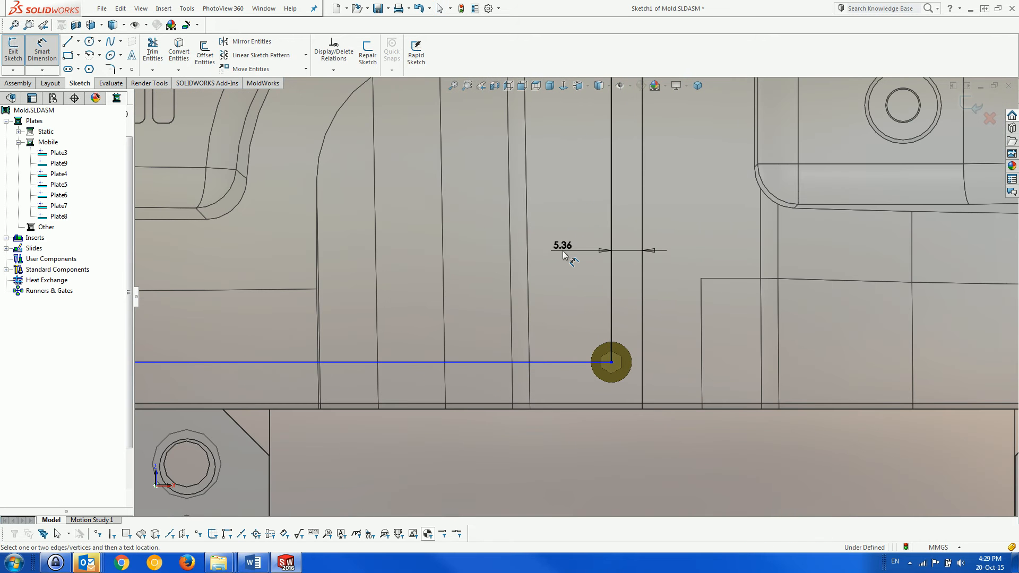
double_click(563, 252)
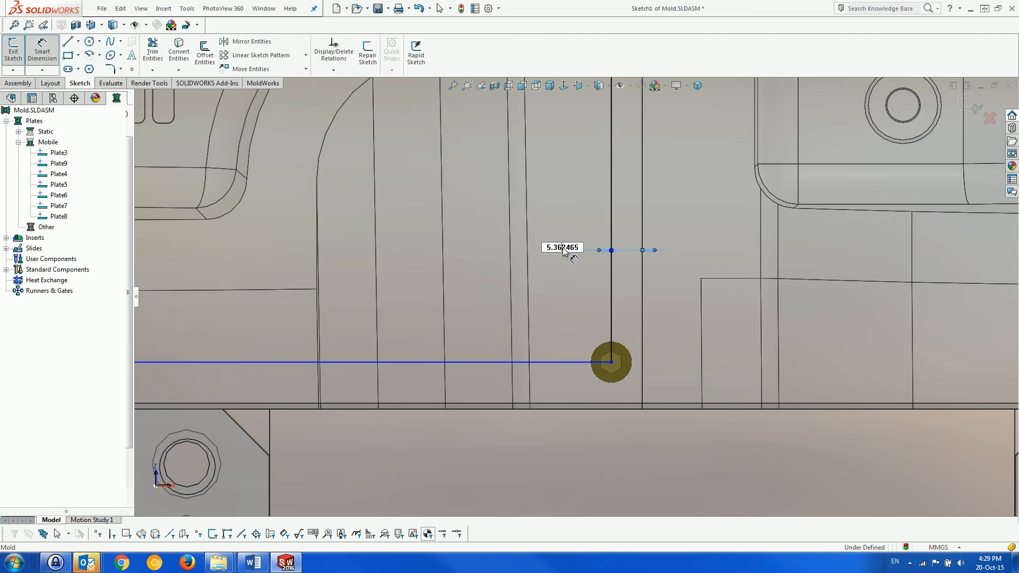
drag(579, 248, 541, 247)
text(1)
key(Return)
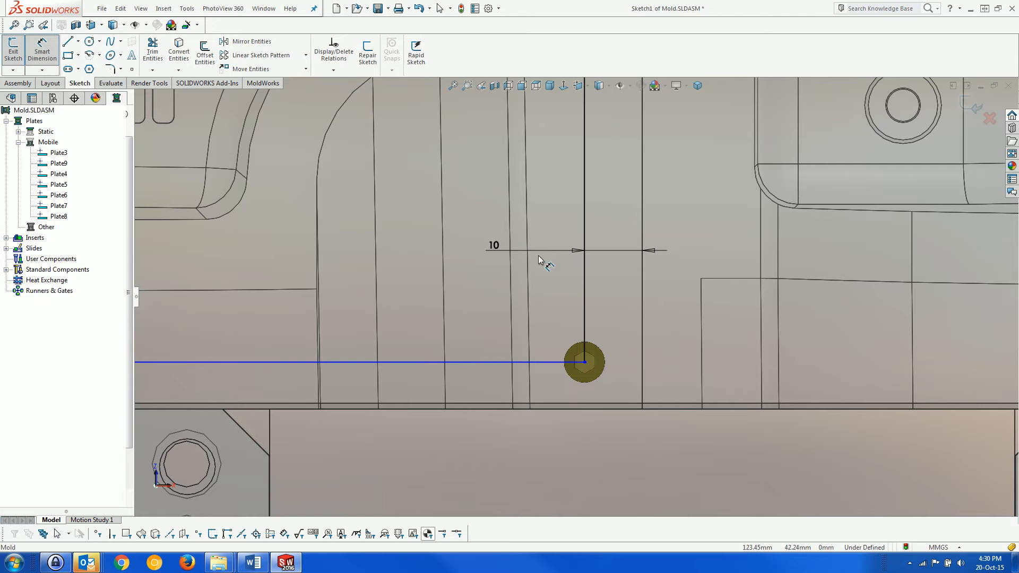
- Dimension the rectangle's lower side 10 mm from the core insert's outer long edge
click(538, 364)
click(540, 409)
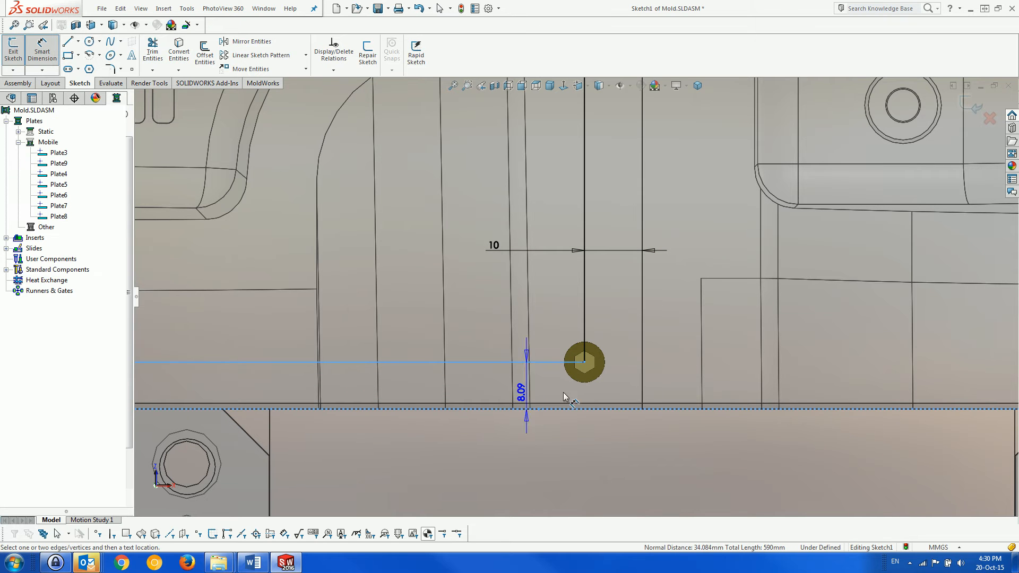
click(672, 390)
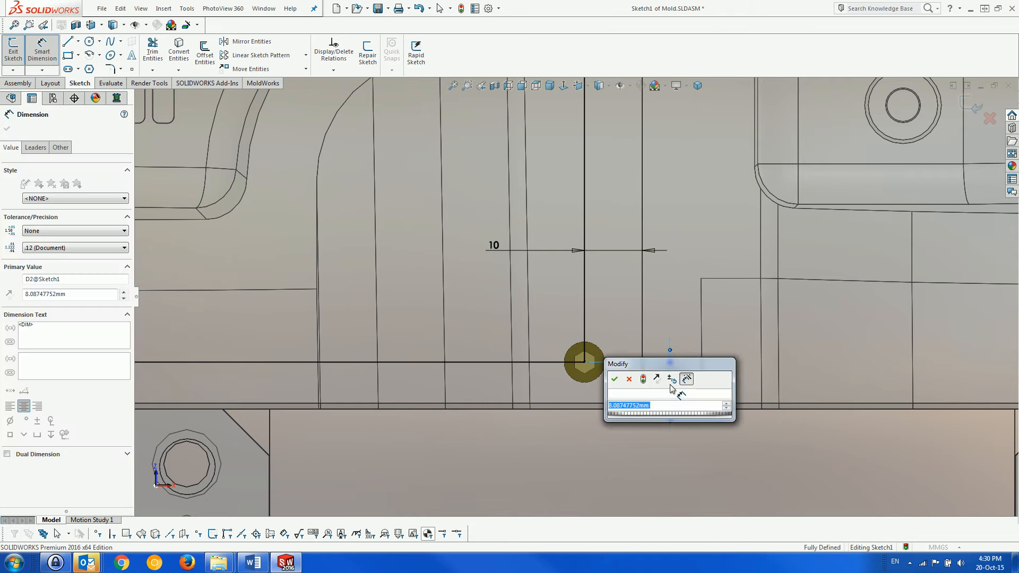
text(10)
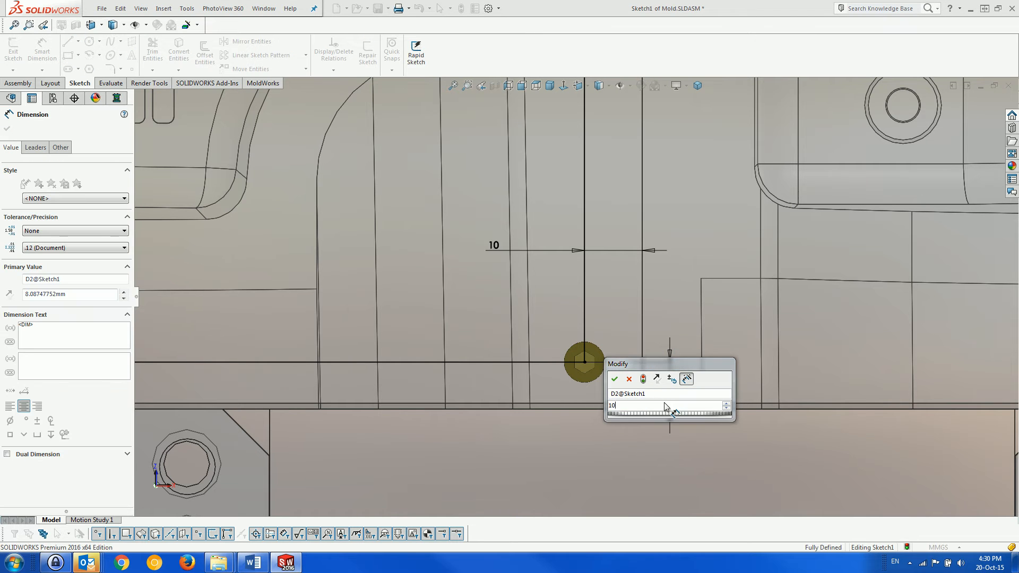
key(Return)
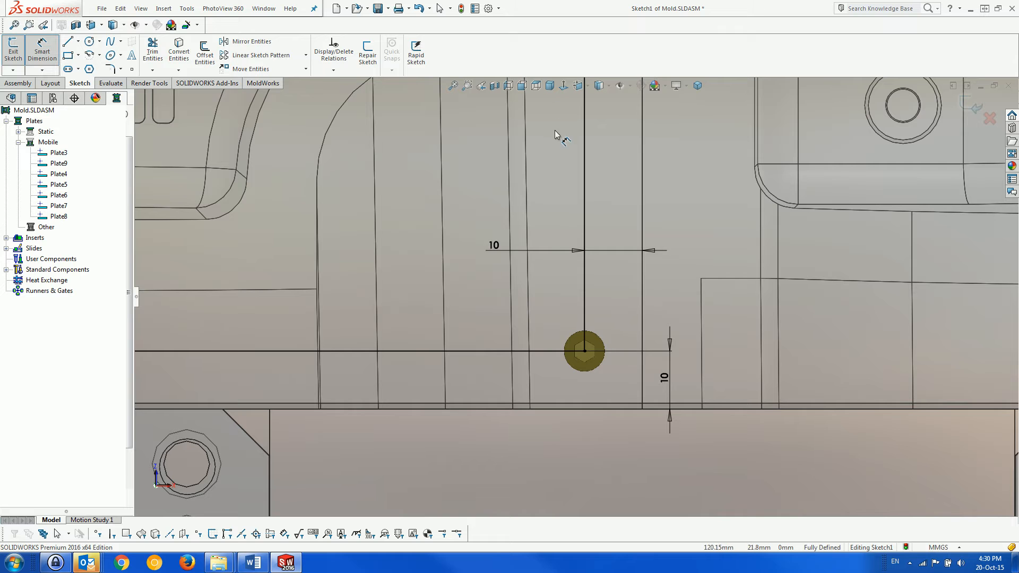
- Finish the positioning sketch and create the cap screws in size SC10-40 with their length up to the CarHandle core insert
click(520, 89)
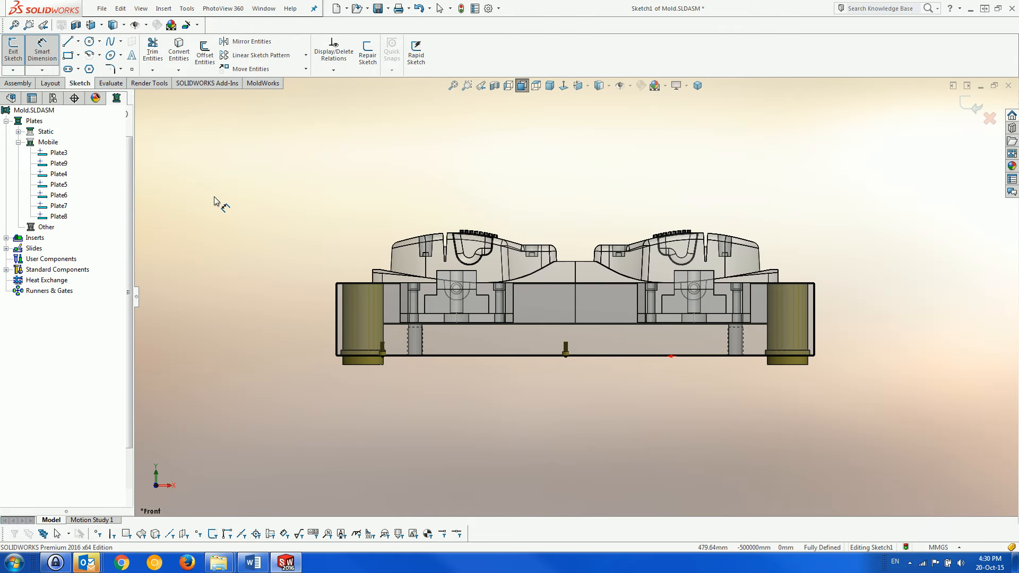
click(13, 49)
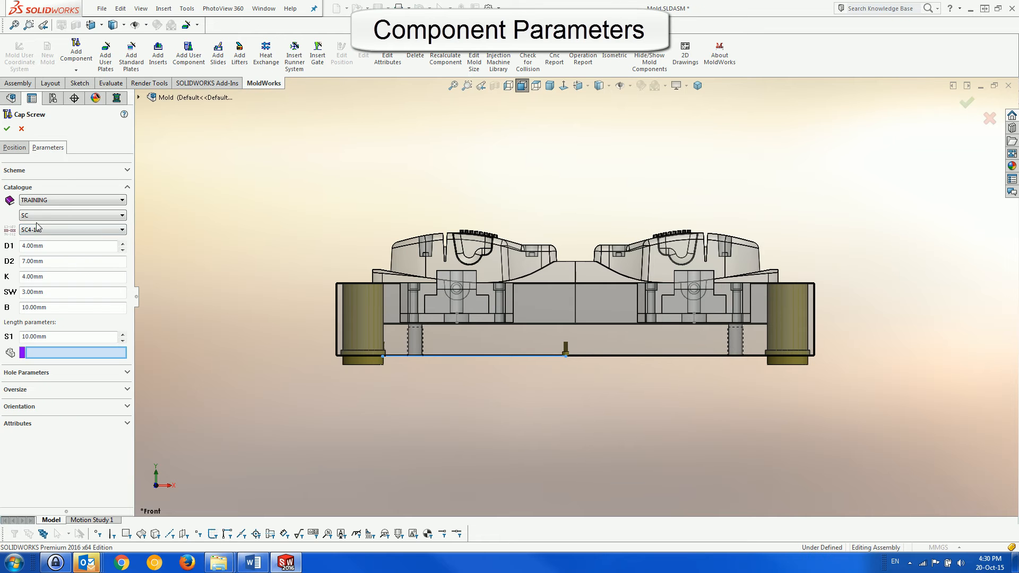
click(550, 273)
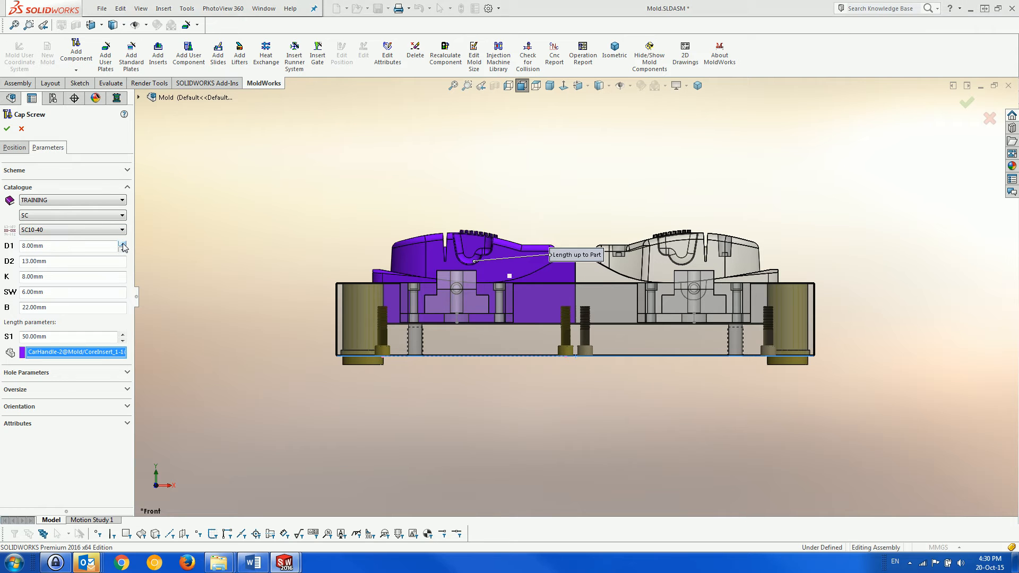
click(8, 130)
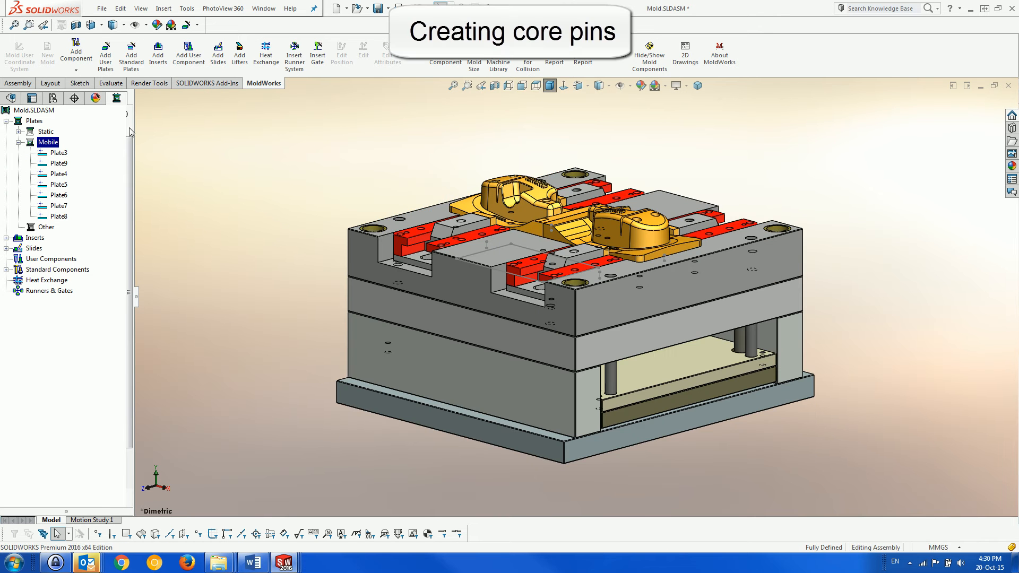
- Start an ejector as a standard component and replace its start face with the underside of Plate8
right_click(39, 271)
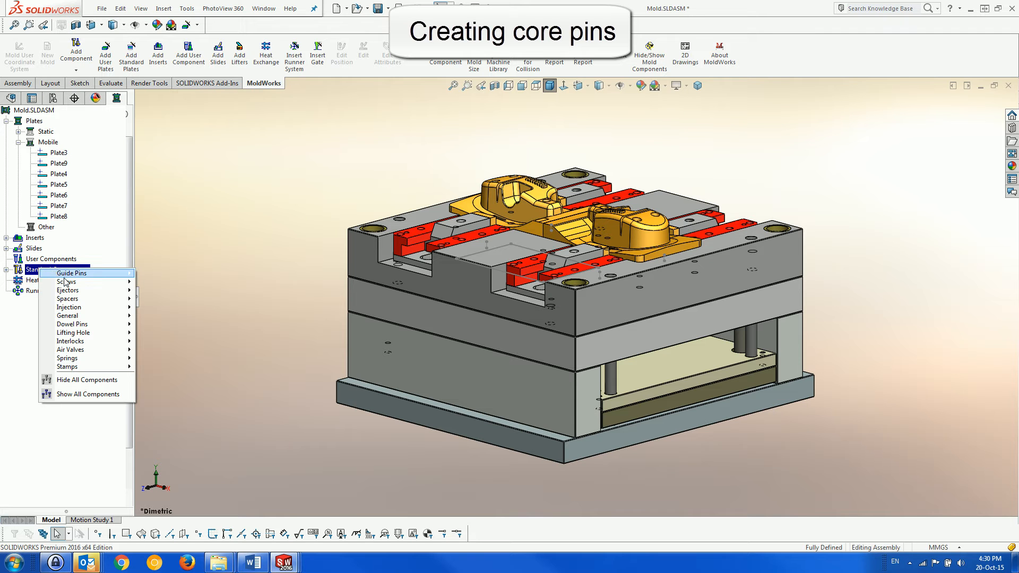
mouse_move(80, 290)
click(165, 294)
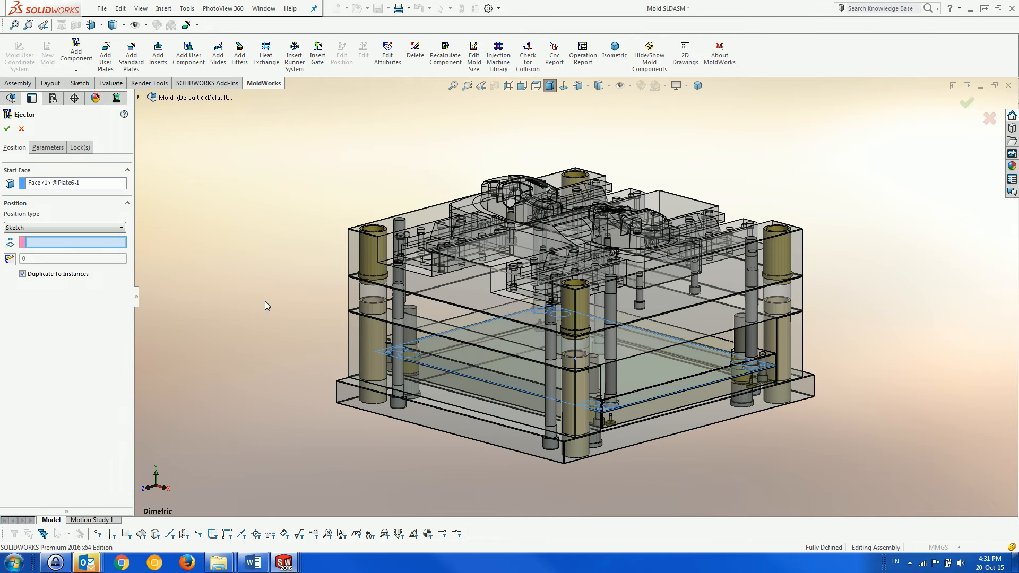
click(69, 183)
click(418, 394)
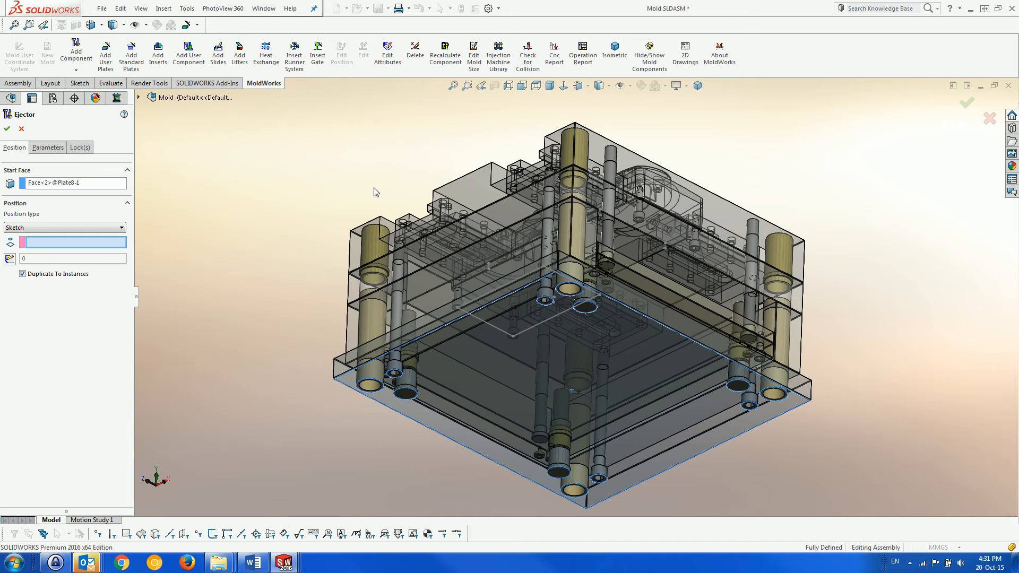
- Create a positioning sketch for the ejectors with points at the centres of the three round bosses on one core insert
click(536, 86)
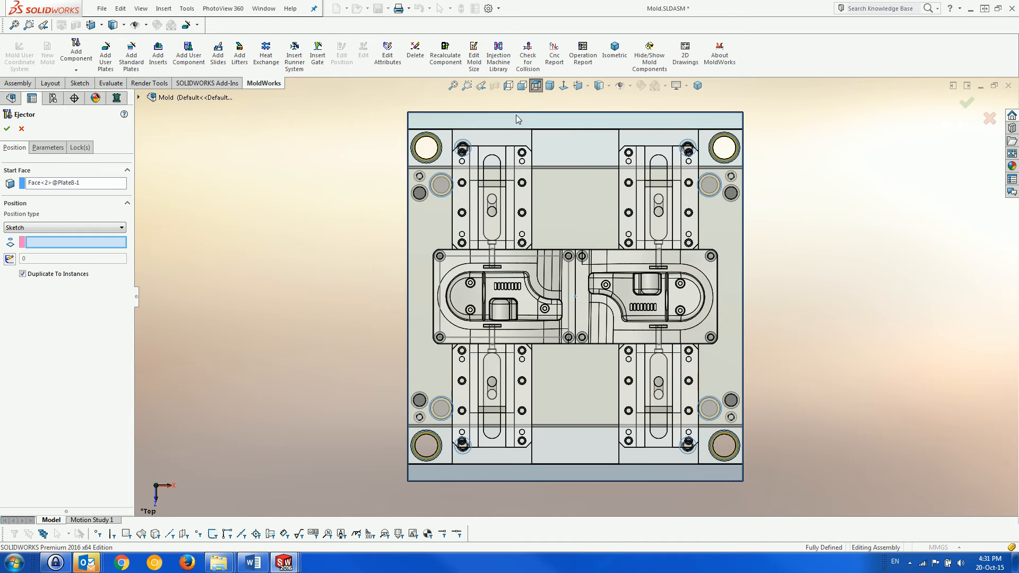
click(10, 259)
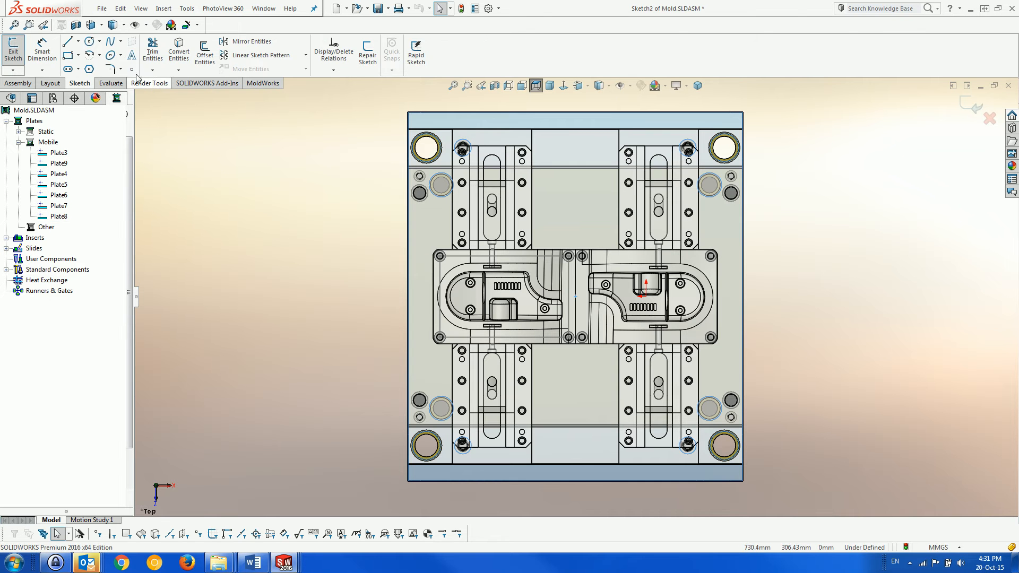
scroll(507, 292, down, 5)
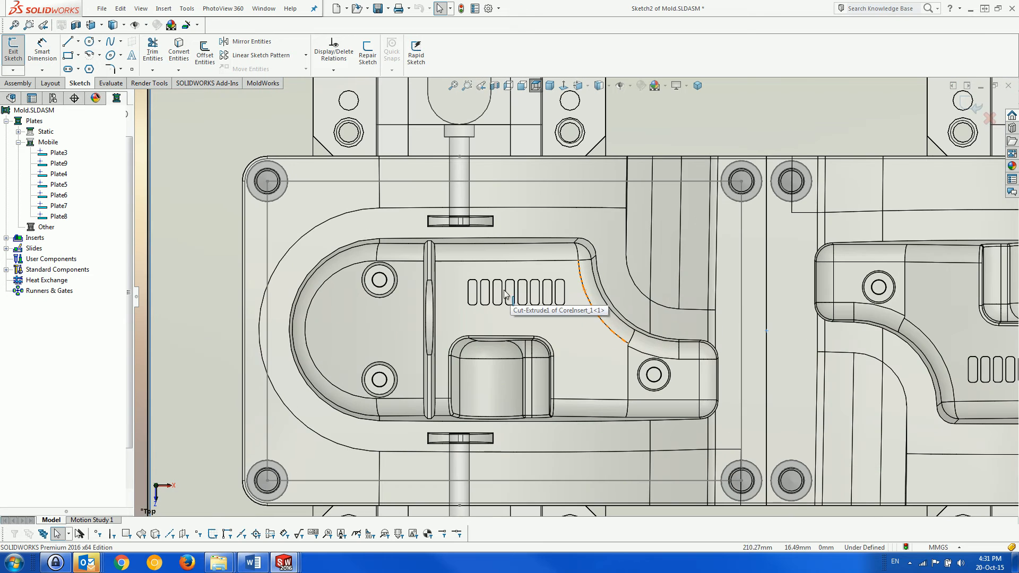
click(132, 69)
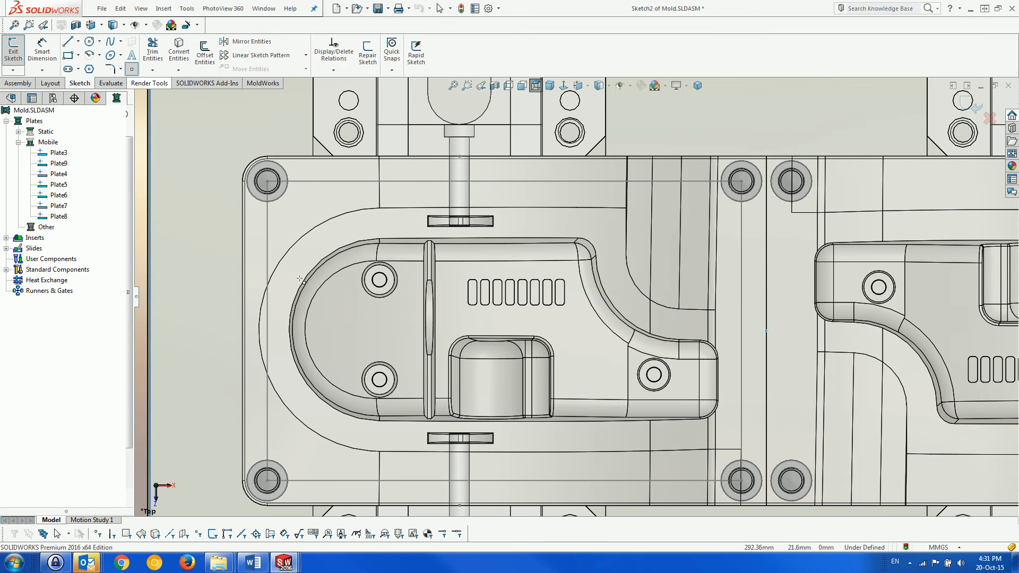
click(379, 280)
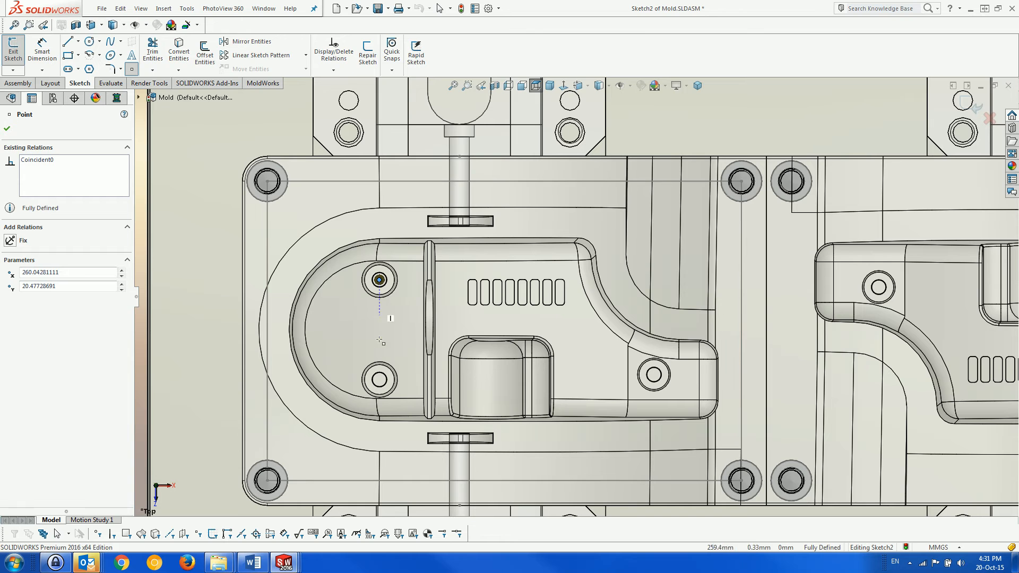
click(379, 380)
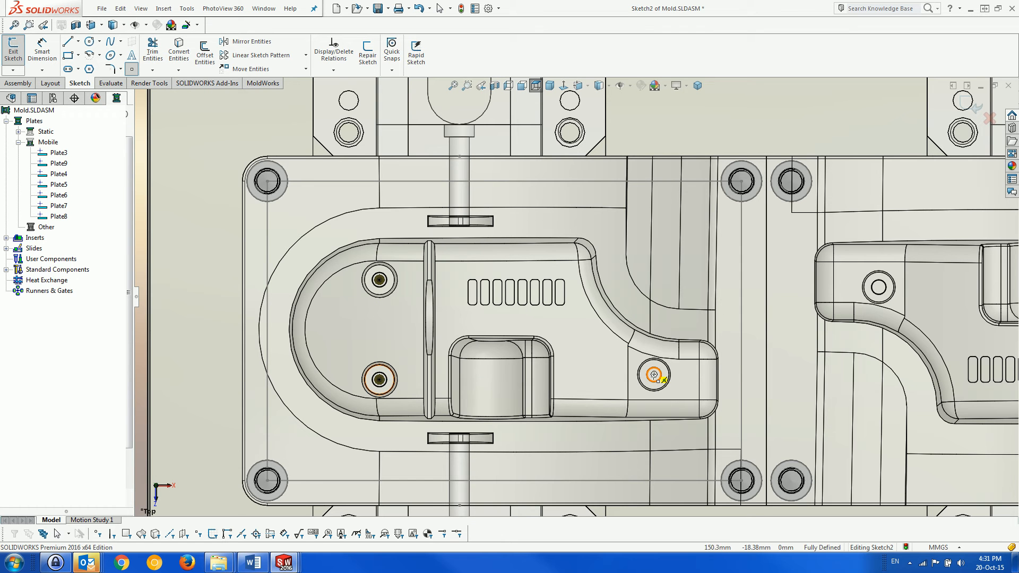
click(654, 374)
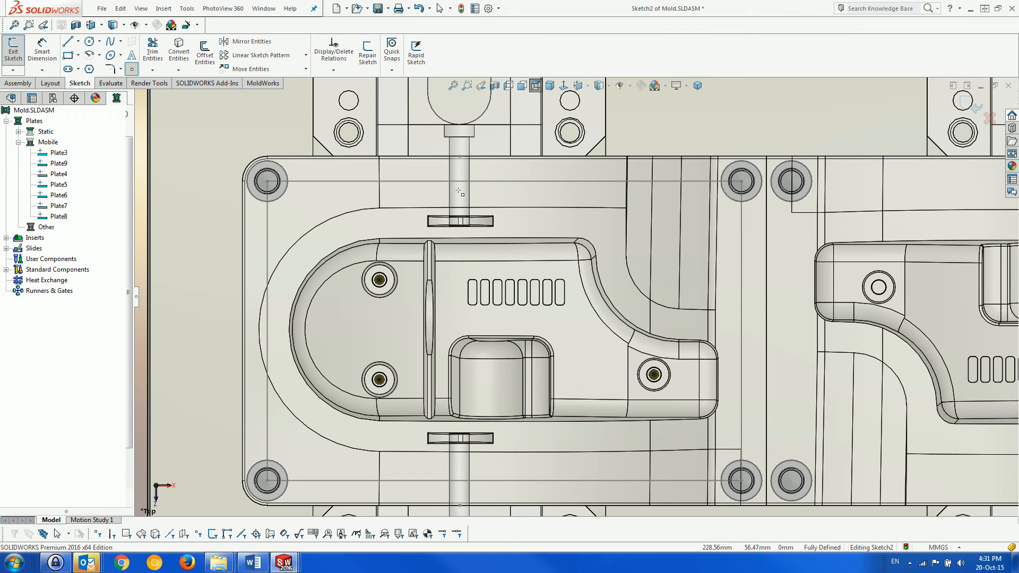
- Finish the positioning sketch and set the ejector length up to the top edge of the small boss on the core insert
click(522, 91)
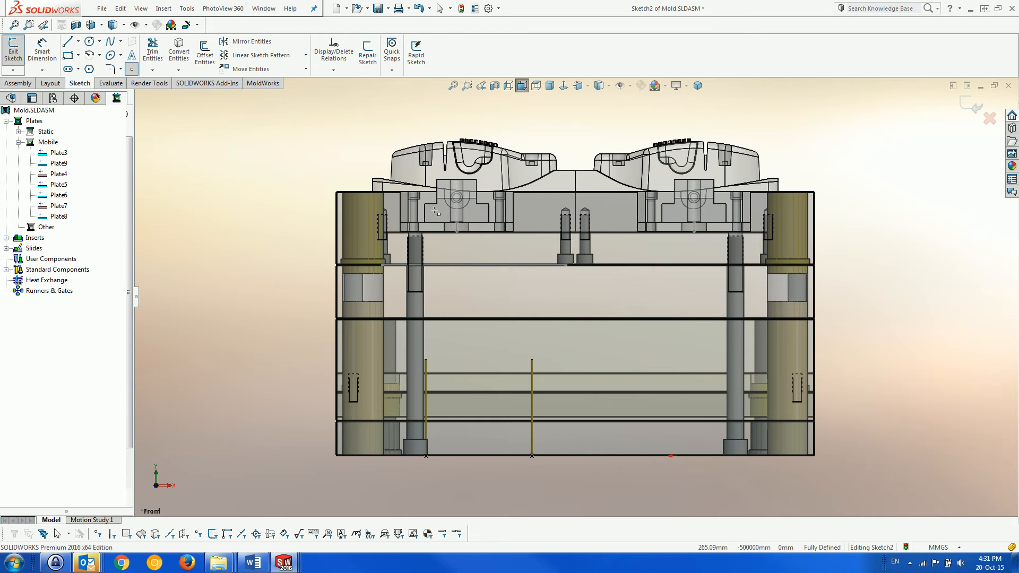
scroll(545, 159, down, 3)
scroll(542, 157, down, 3)
click(9, 58)
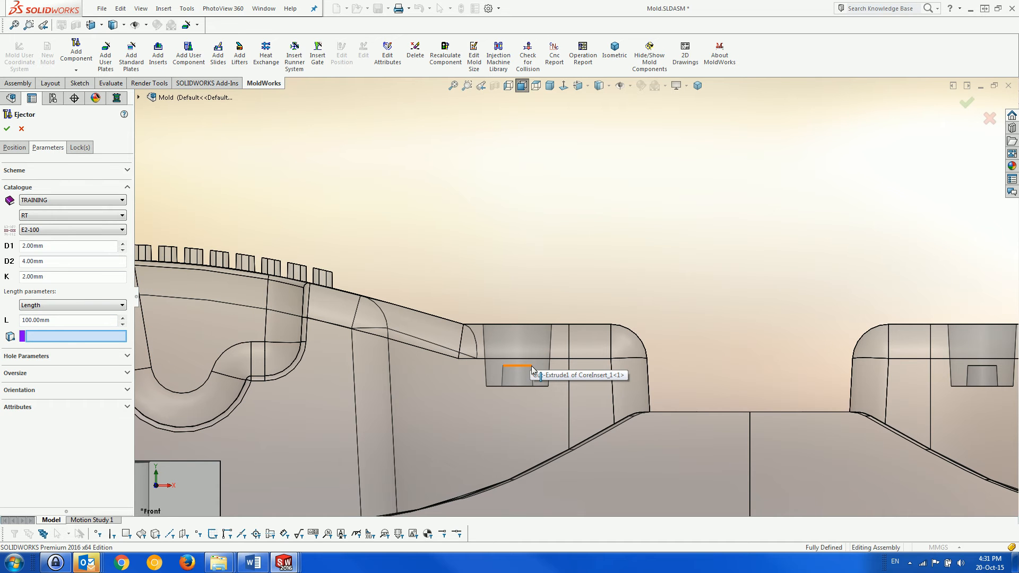
click(531, 365)
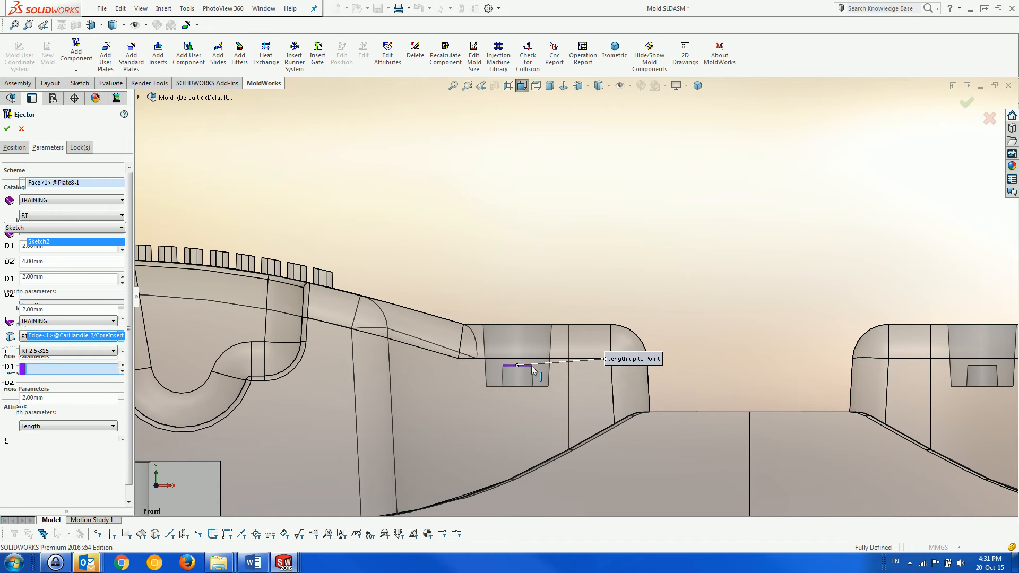
- Set the ejector's diameter D1 to 6 mm
double_click(63, 246)
text(6)
key(Tab)
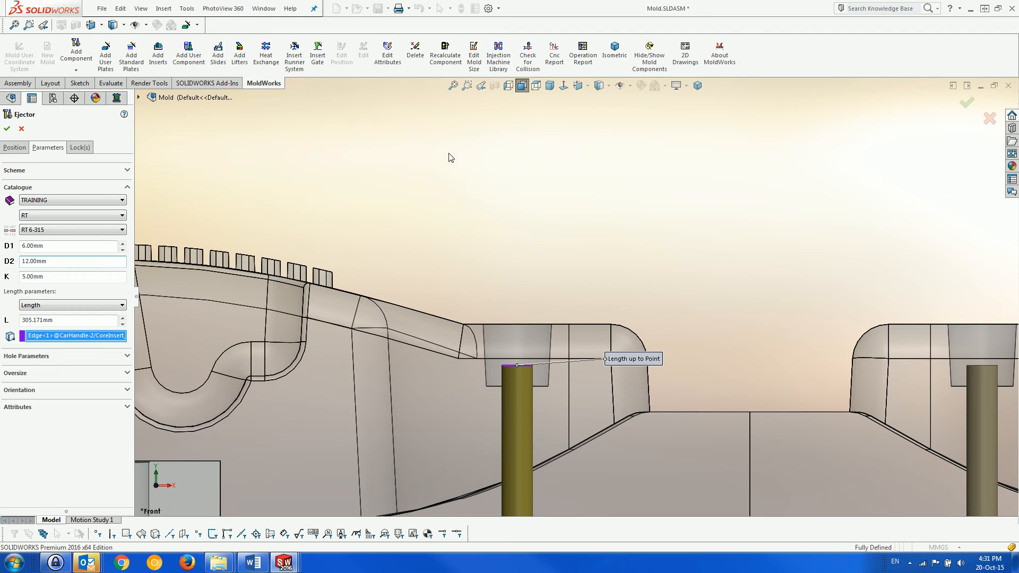
click(521, 85)
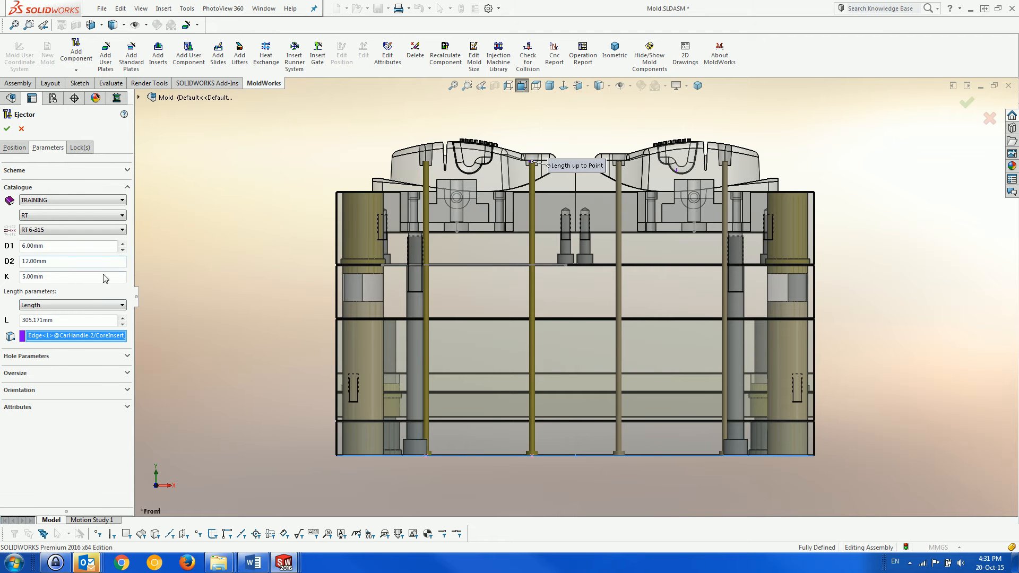
- Raise the ejector's hole clearance by one increment in the hole parameters and finish creating the ejectors
click(64, 357)
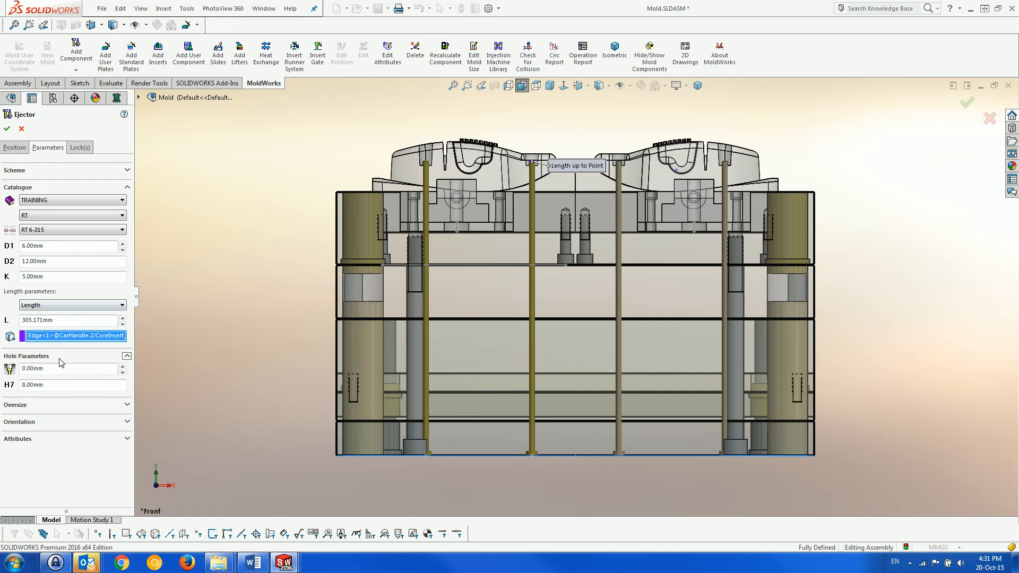
click(122, 367)
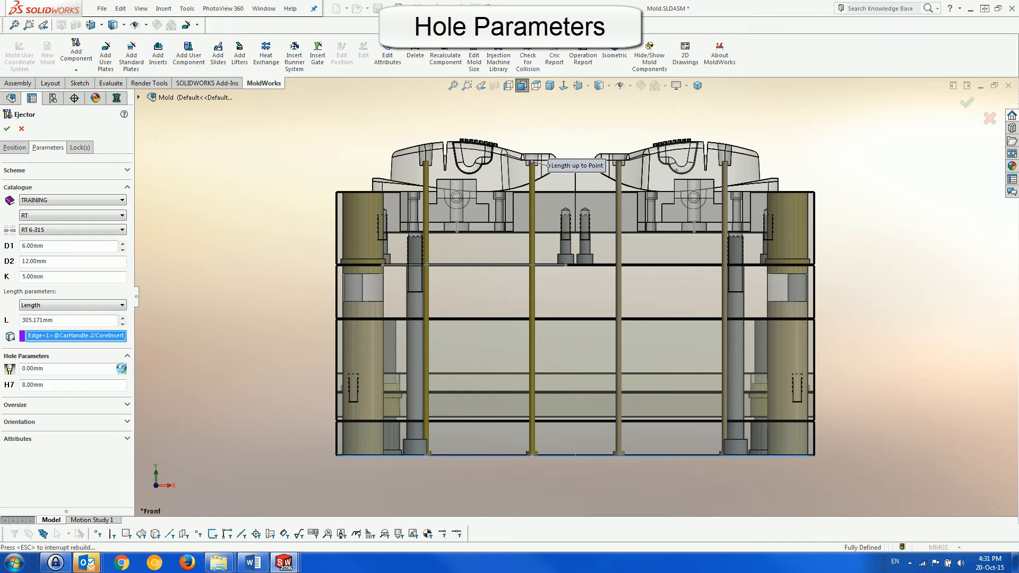
click(7, 128)
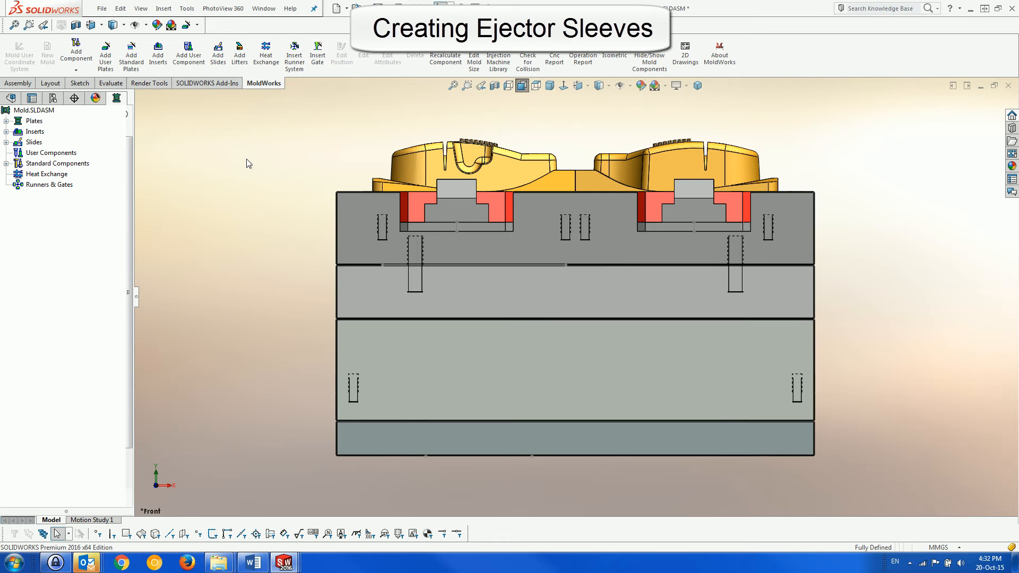
- Start an ejector sleeve with position type Component and place it on one of the newly added core pin ejectors
click(509, 85)
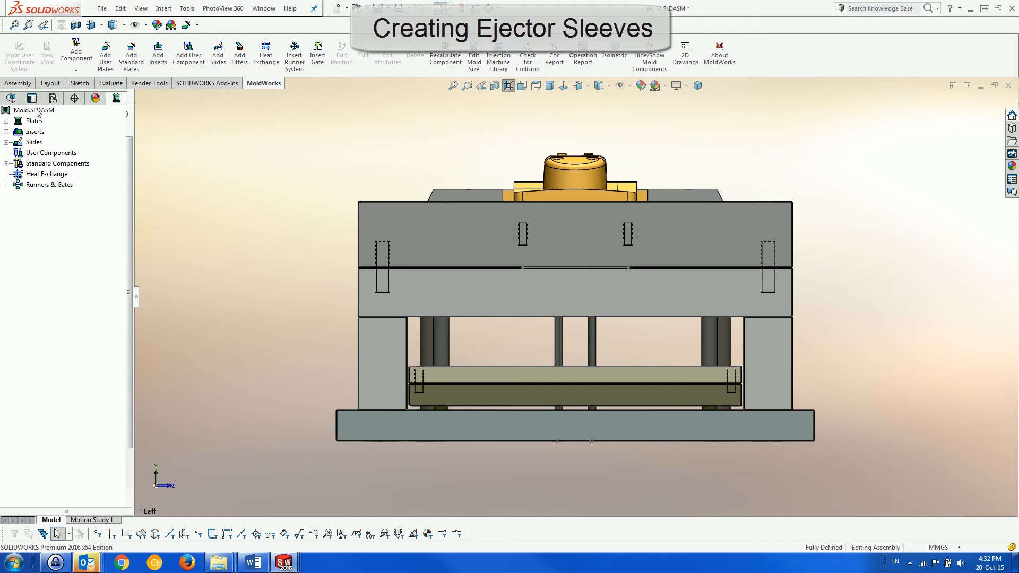
click(34, 166)
click(6, 164)
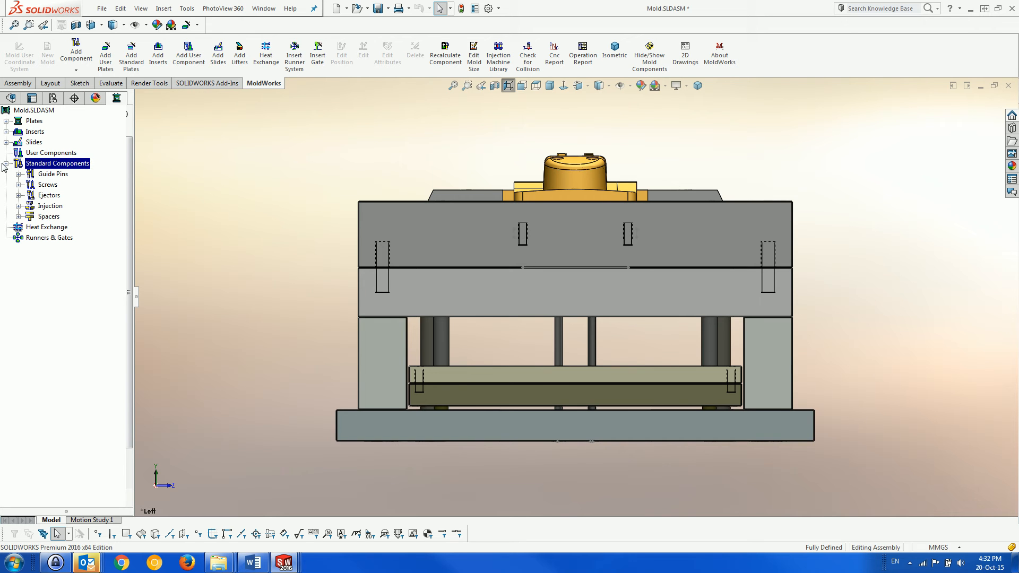
right_click(47, 196)
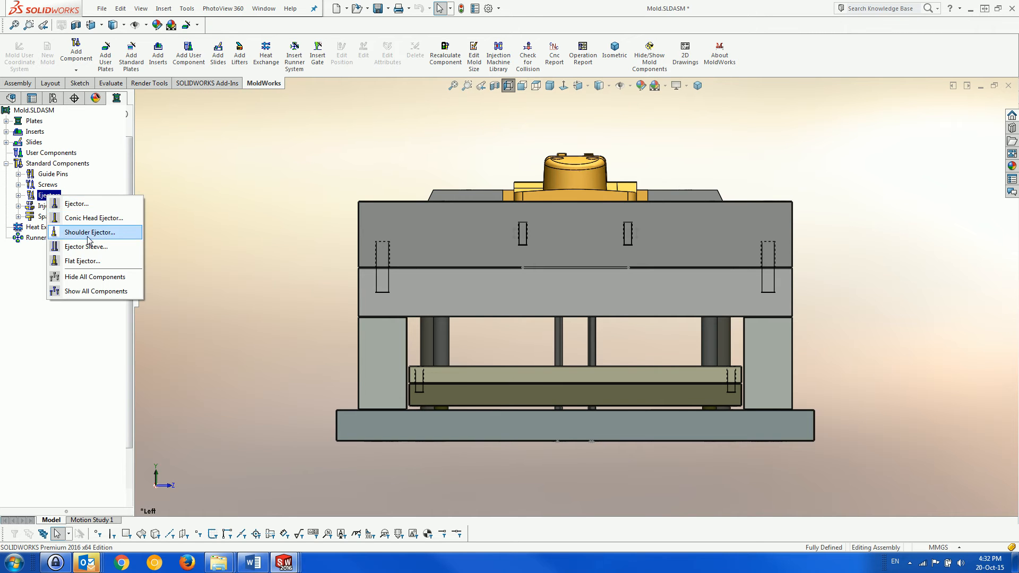
click(90, 248)
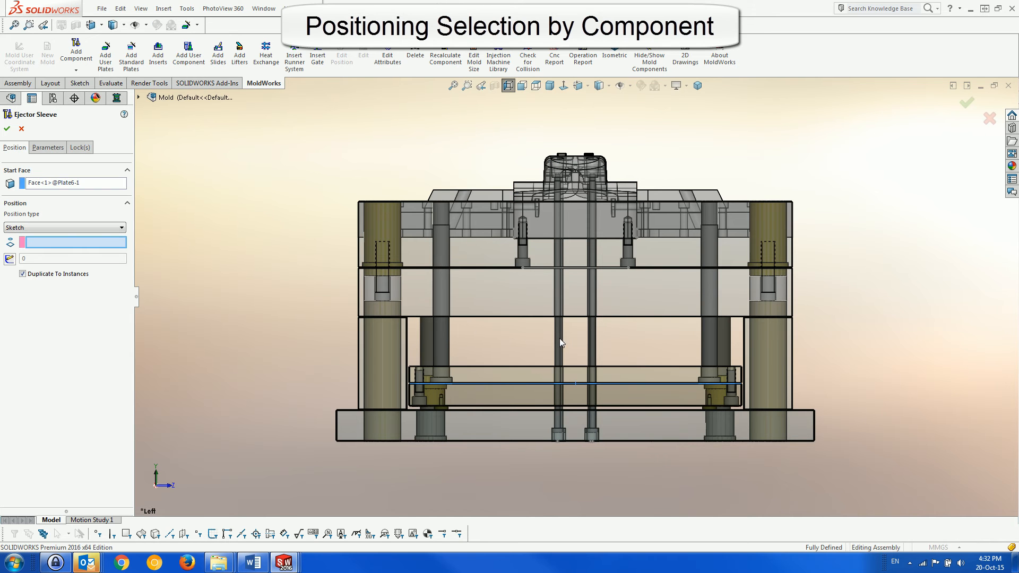
click(115, 229)
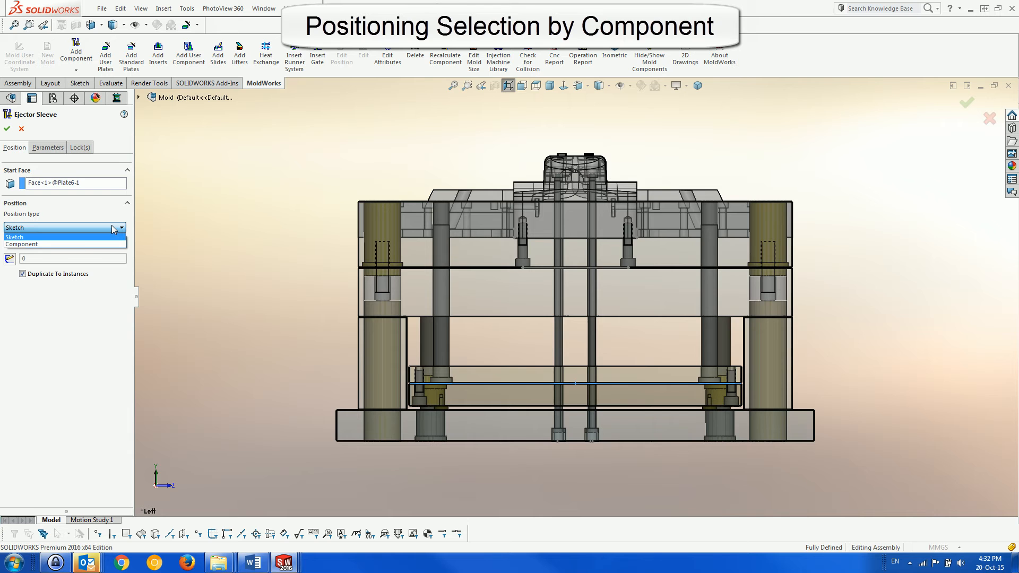
click(80, 243)
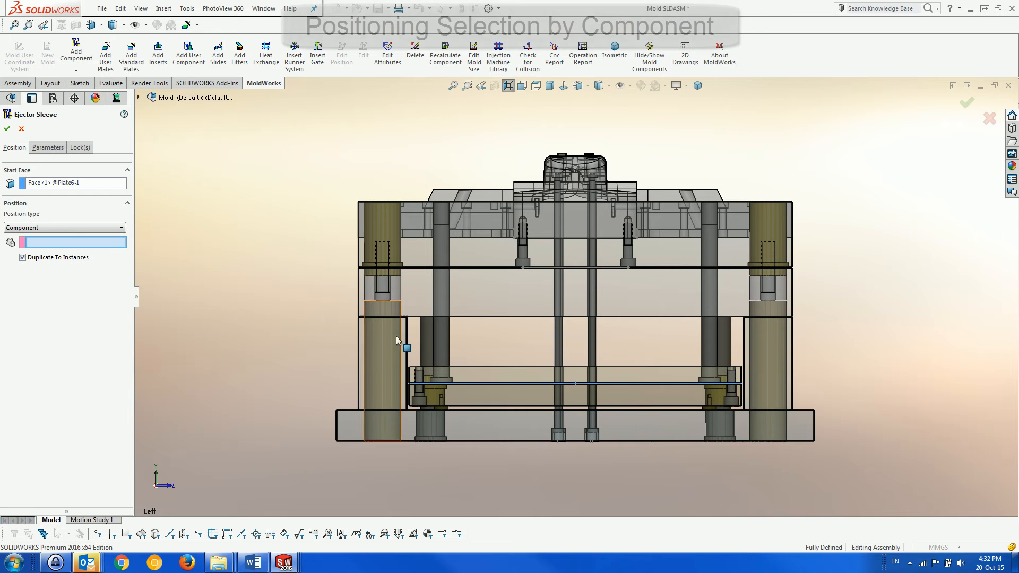
click(557, 346)
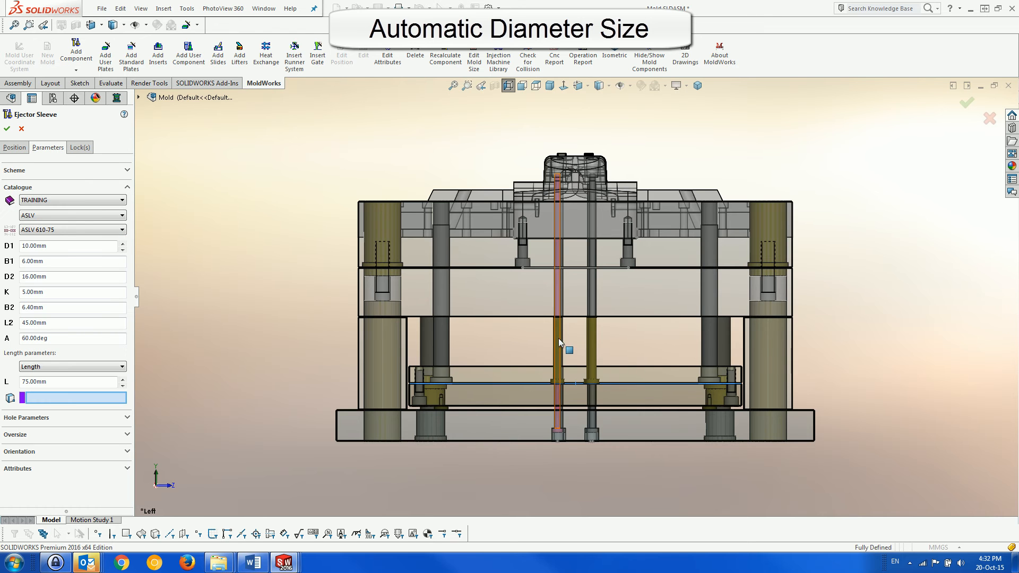
- Set the ejector sleeve's length parameter to Ort and finish creating the sleeves
scroll(565, 334, down, 4)
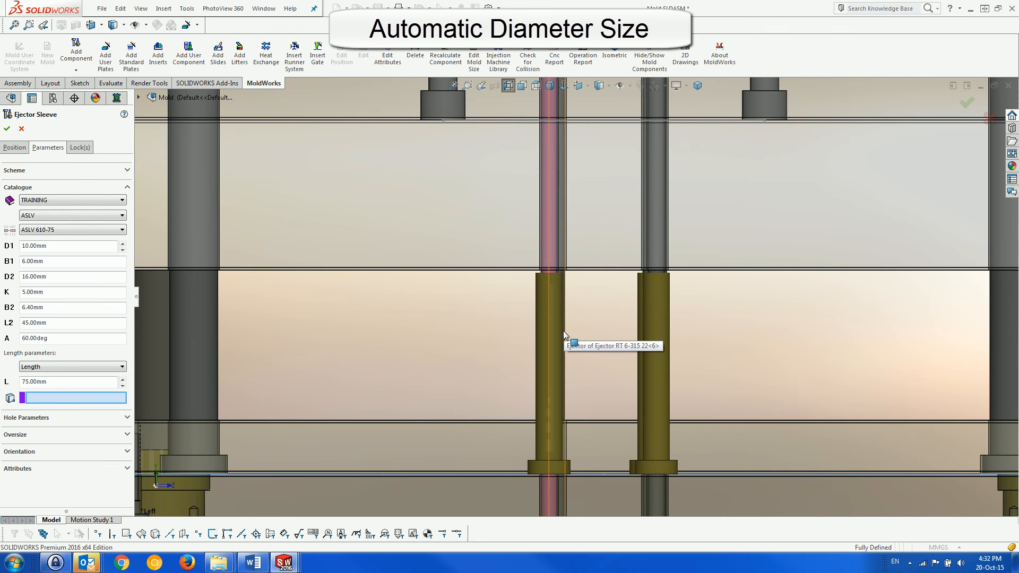
middle_drag(564, 331, 542, 329)
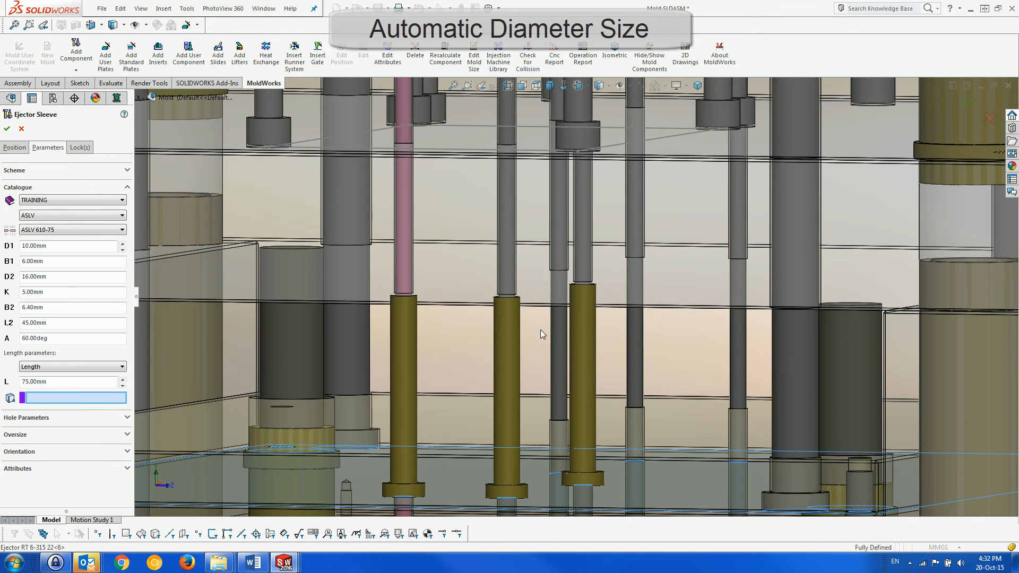
key(f)
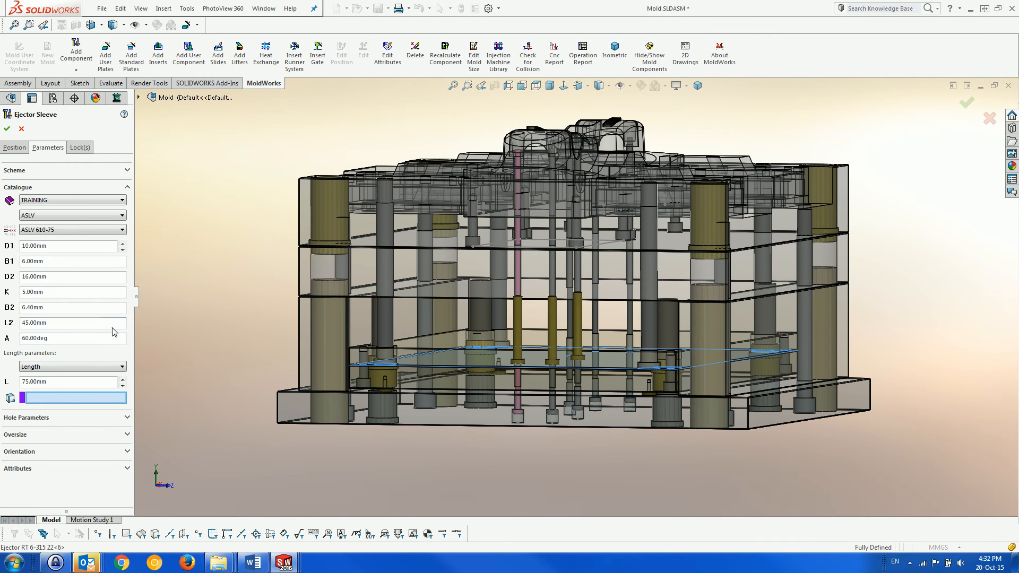
click(94, 366)
click(87, 383)
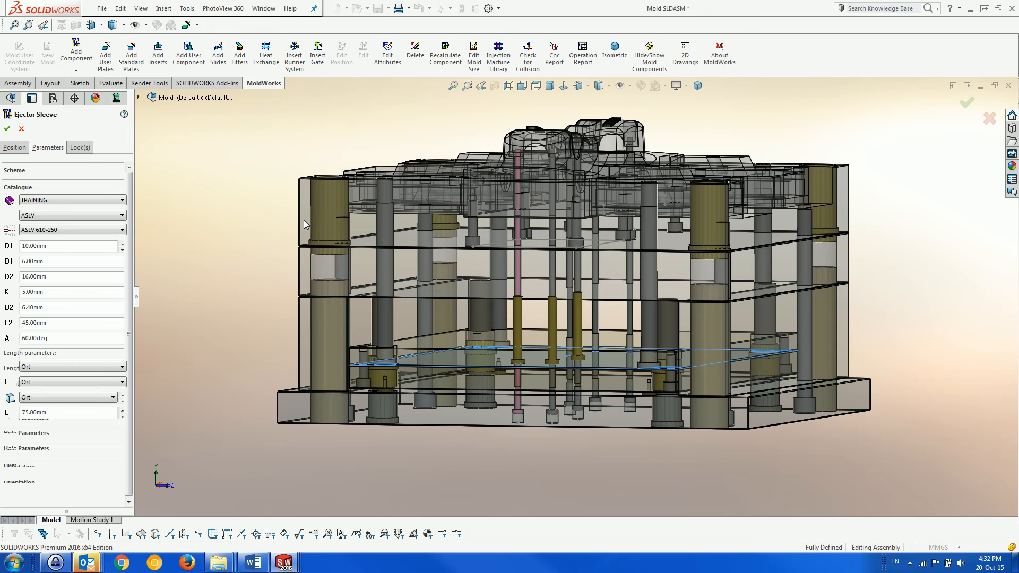
click(522, 86)
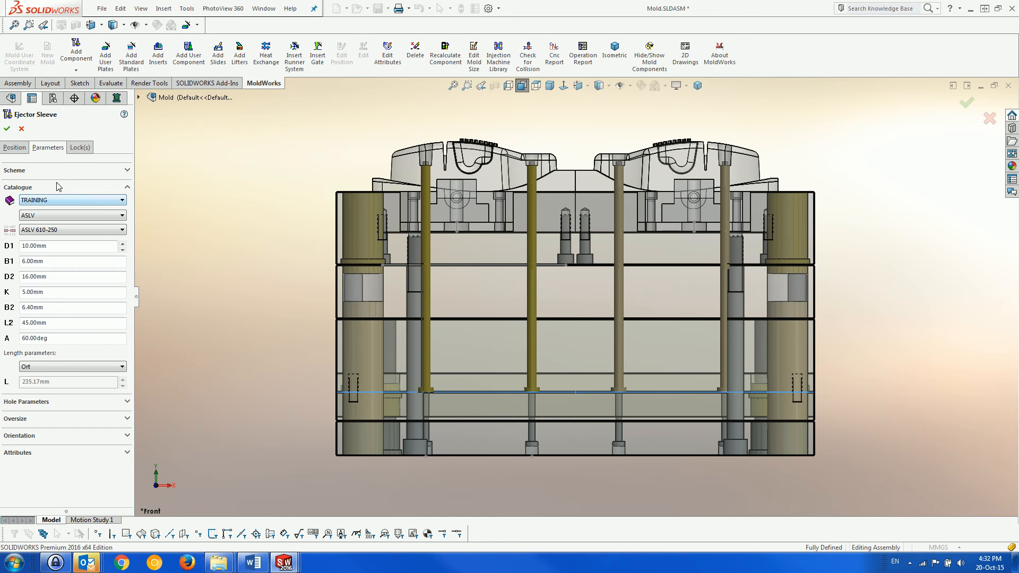
click(8, 129)
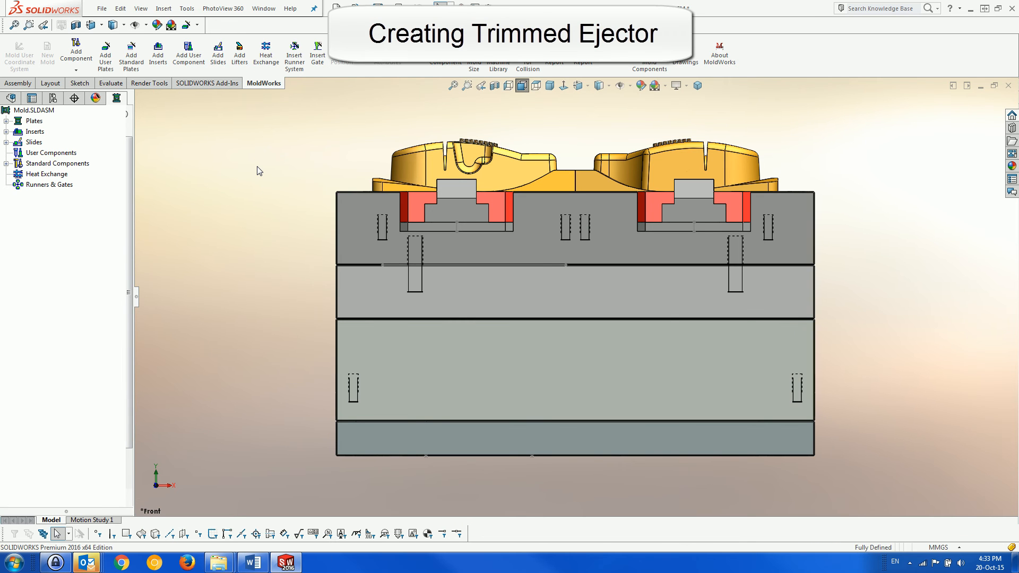
- Start an ejector positioned by a sketch point near the rounded end of one core insert and set its length parameter to Trim
click(536, 86)
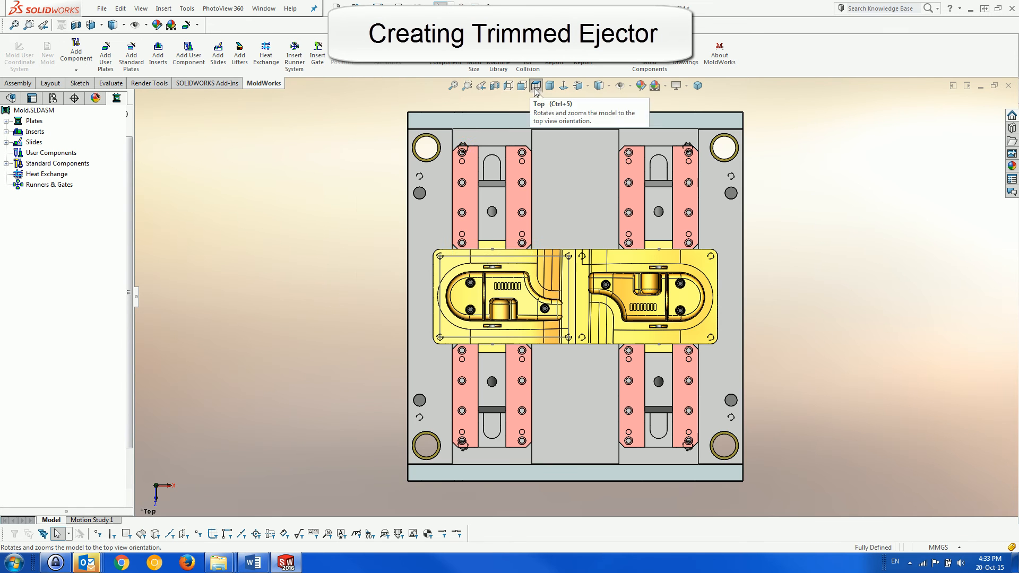
right_click(42, 164)
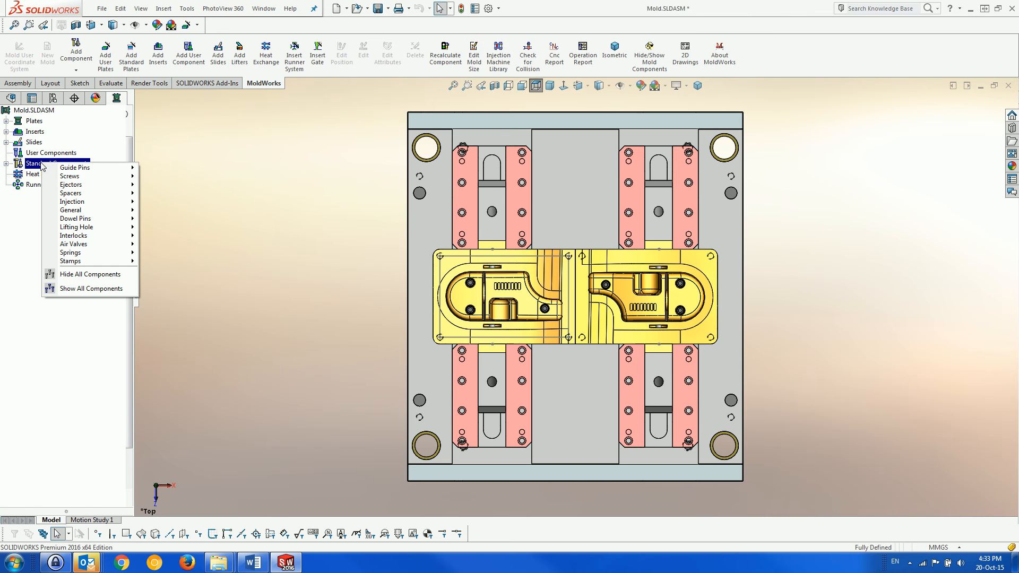
mouse_move(79, 185)
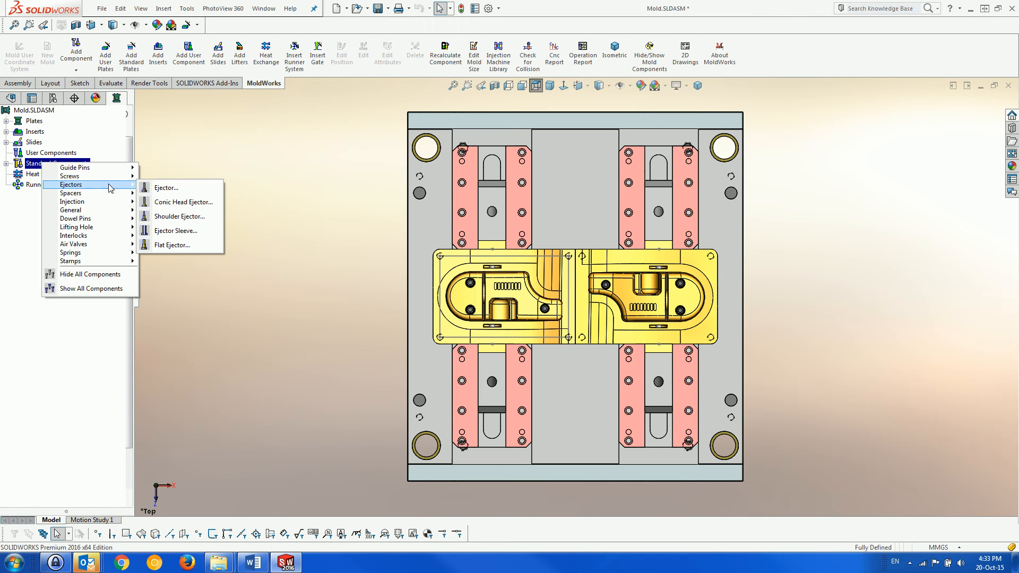
click(178, 190)
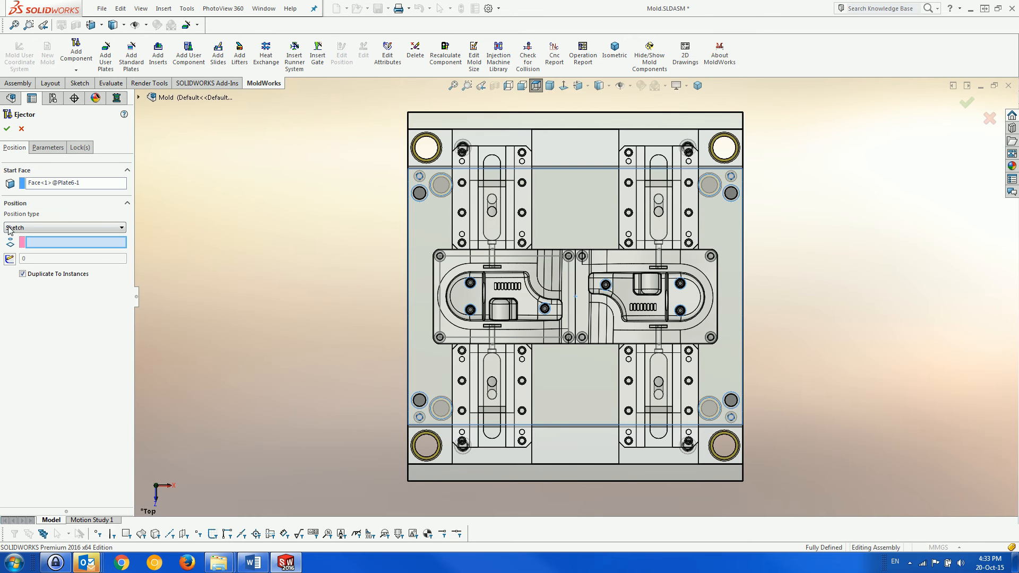
click(9, 259)
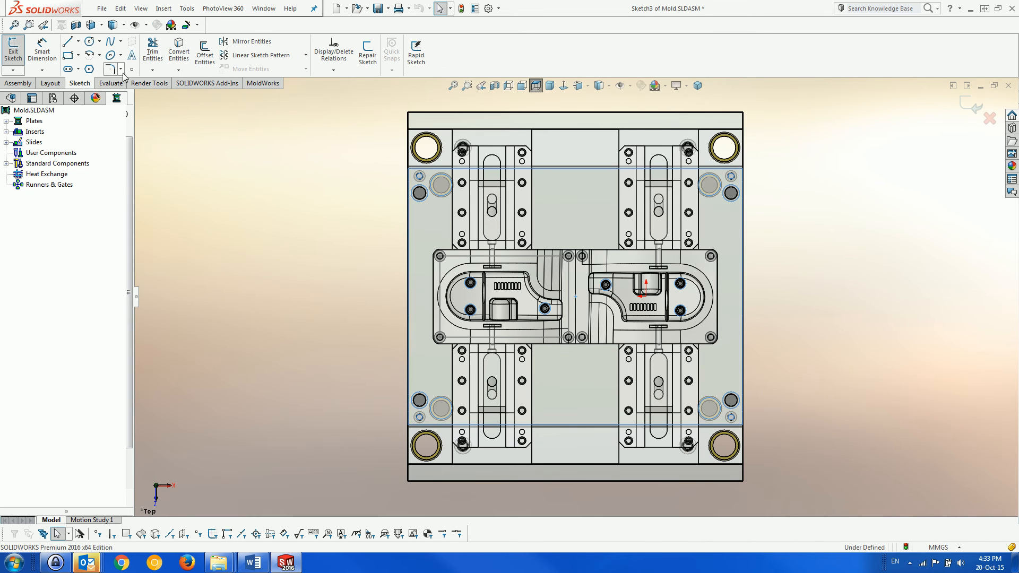
click(131, 69)
scroll(454, 297, down, 5)
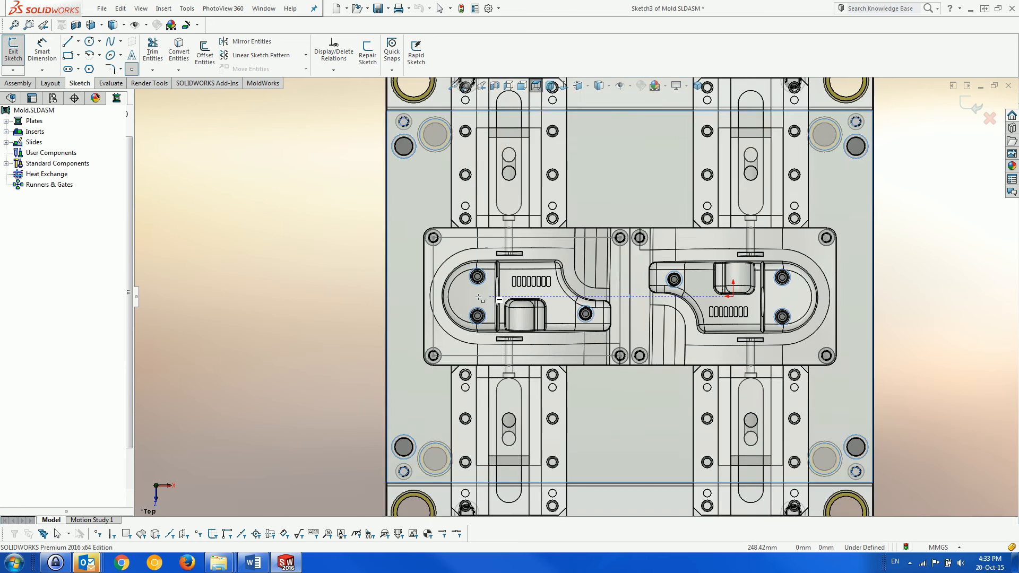
scroll(476, 296, down, 3)
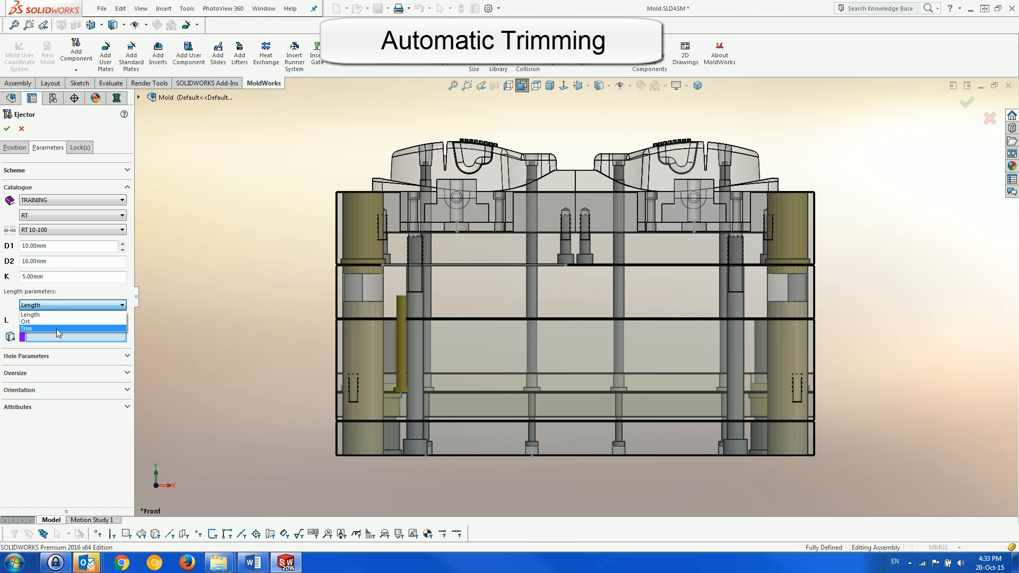
click(56, 329)
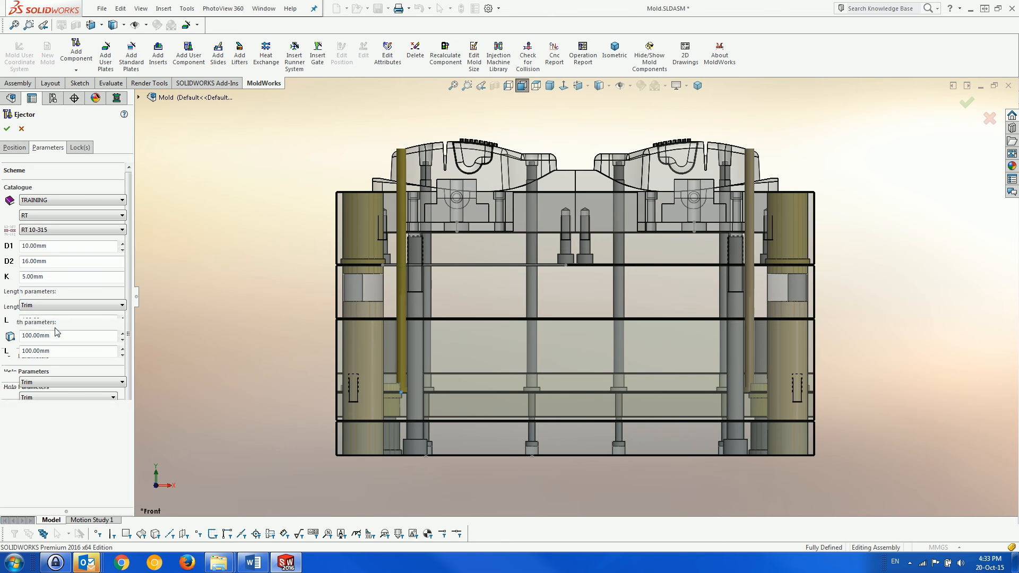
click(57, 307)
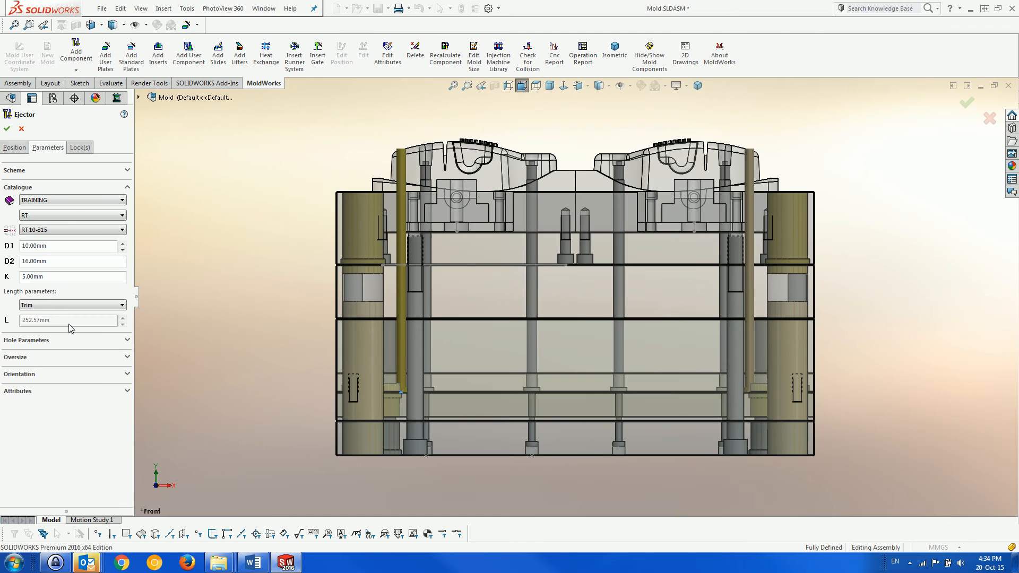
- Add a Two Sides Lock with a rotation of 90 degrees to the trimmed ejector's head and finish the ejector
click(89, 151)
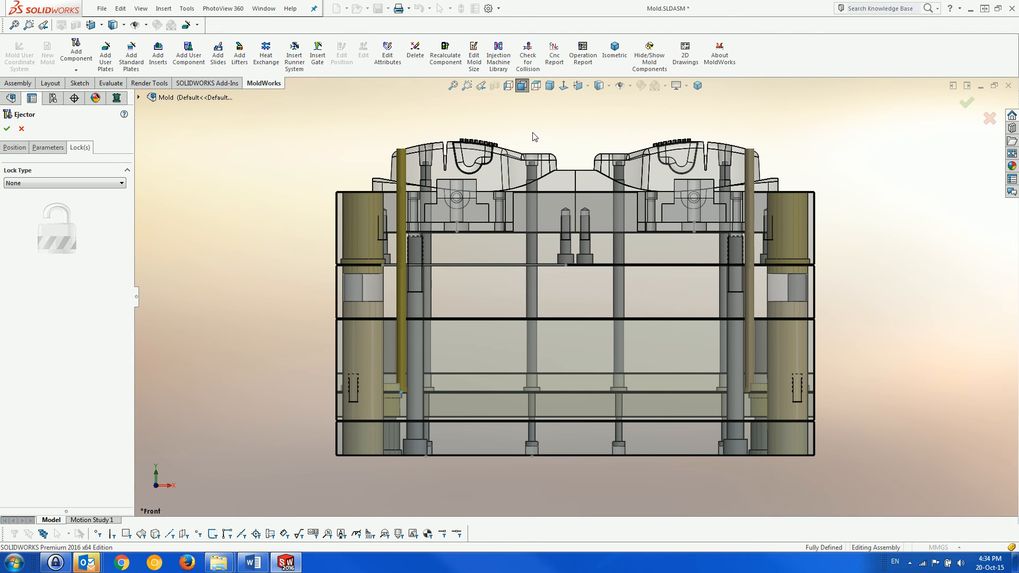
click(550, 85)
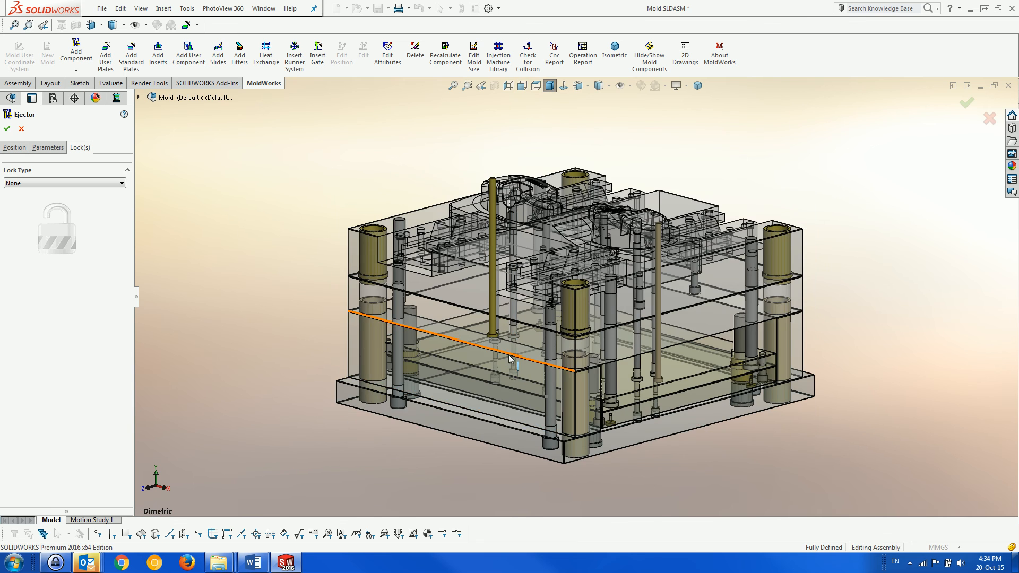
scroll(505, 349, down, 4)
scroll(505, 349, down, 5)
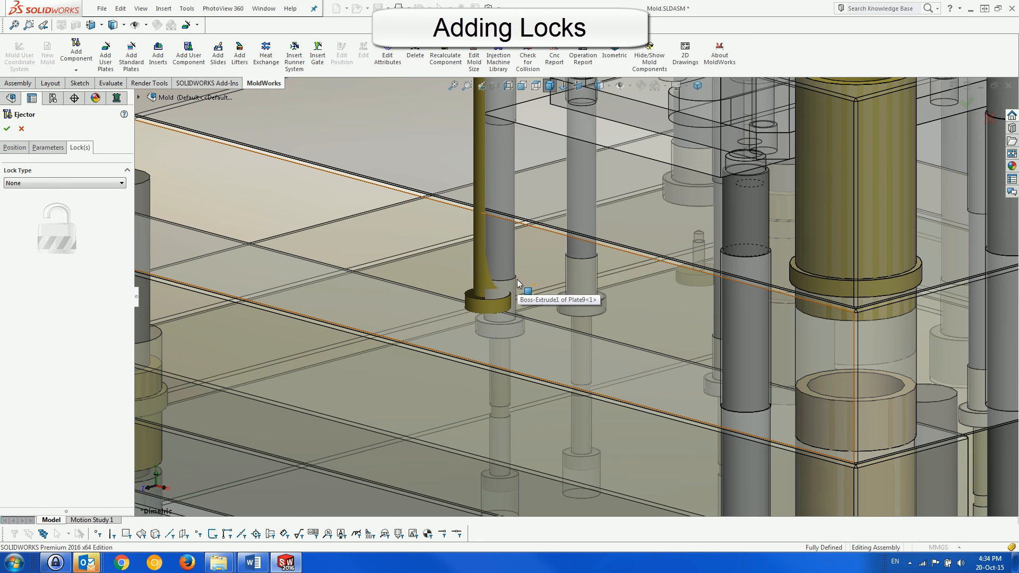
click(101, 183)
click(100, 206)
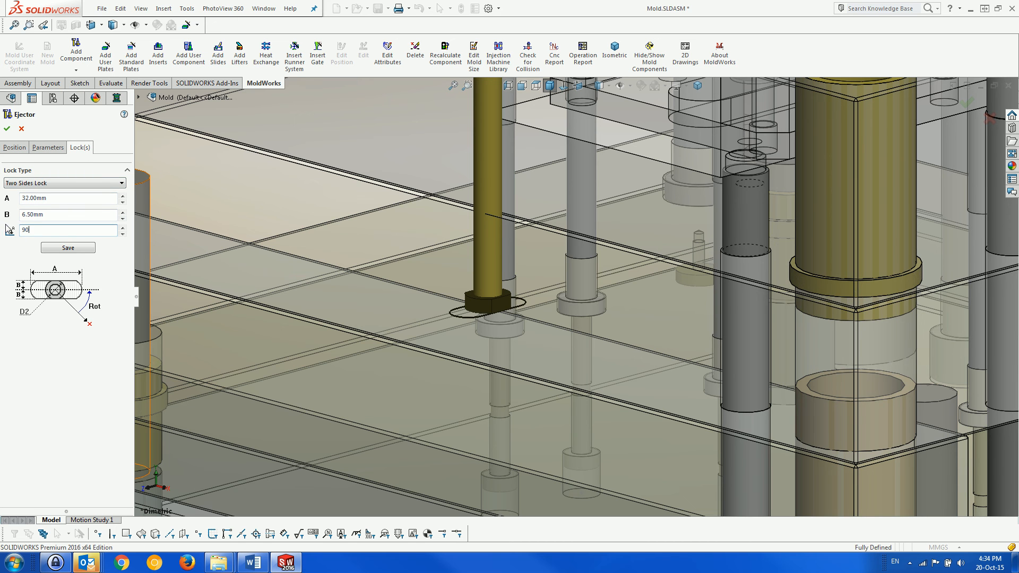
key(Tab)
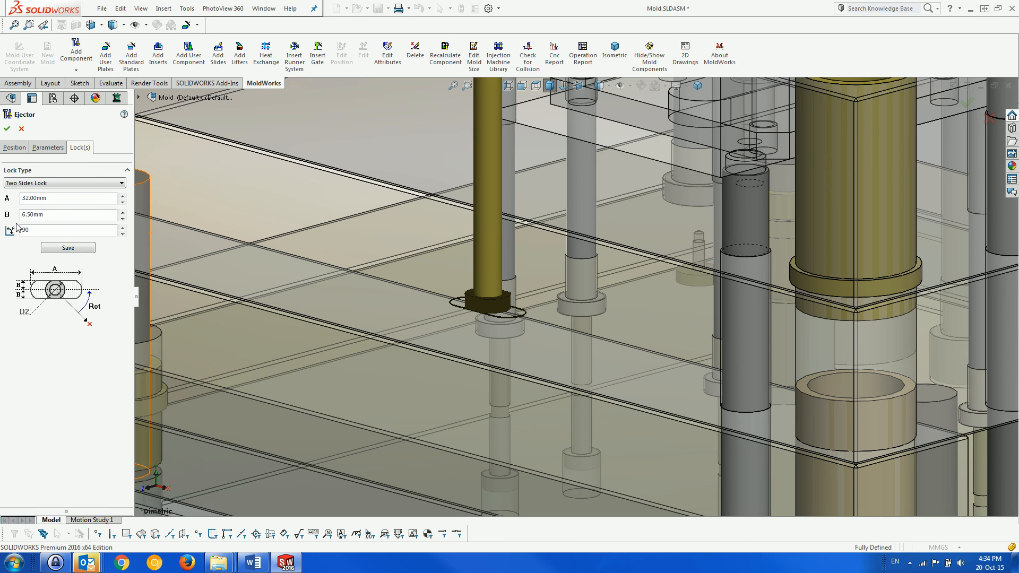
click(7, 129)
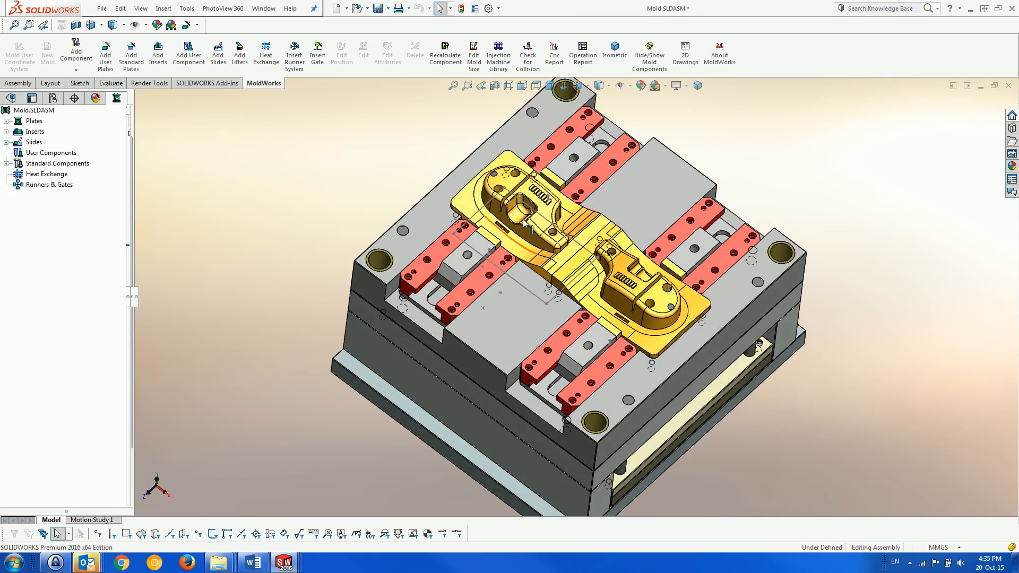
- Make the uppermost mobile plate and the first car handle core insert transparent to expose the ejectors and screws inside
scroll(524, 253, down, 6)
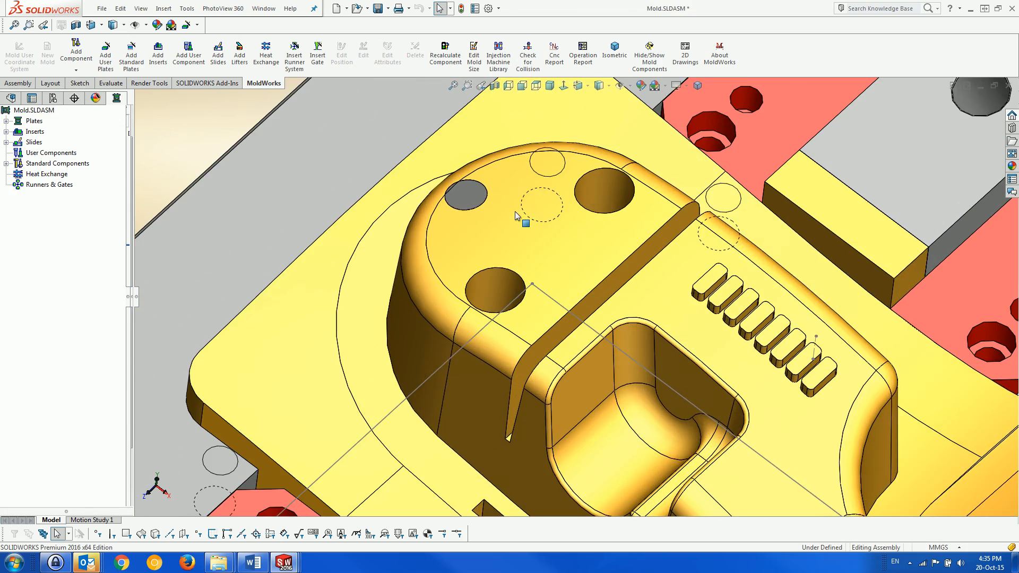
mouse_move(514, 211)
middle_down()
mouse_move(507, 280)
mouse_move(524, 276)
mouse_move(512, 269)
mouse_move(509, 234)
mouse_move(520, 166)
mouse_move(538, 178)
middle_up()
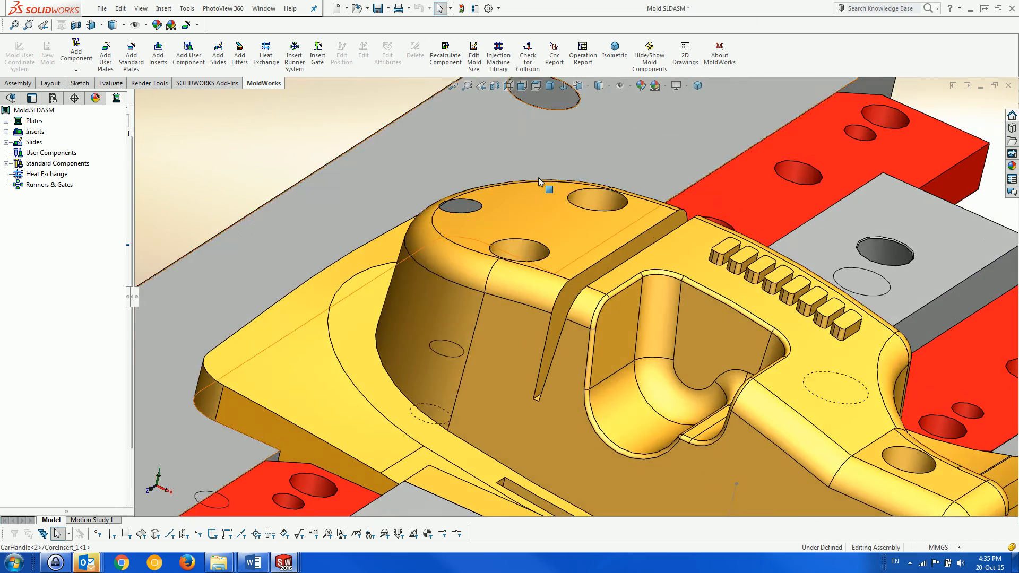
scroll(538, 177, up, 6)
click(523, 88)
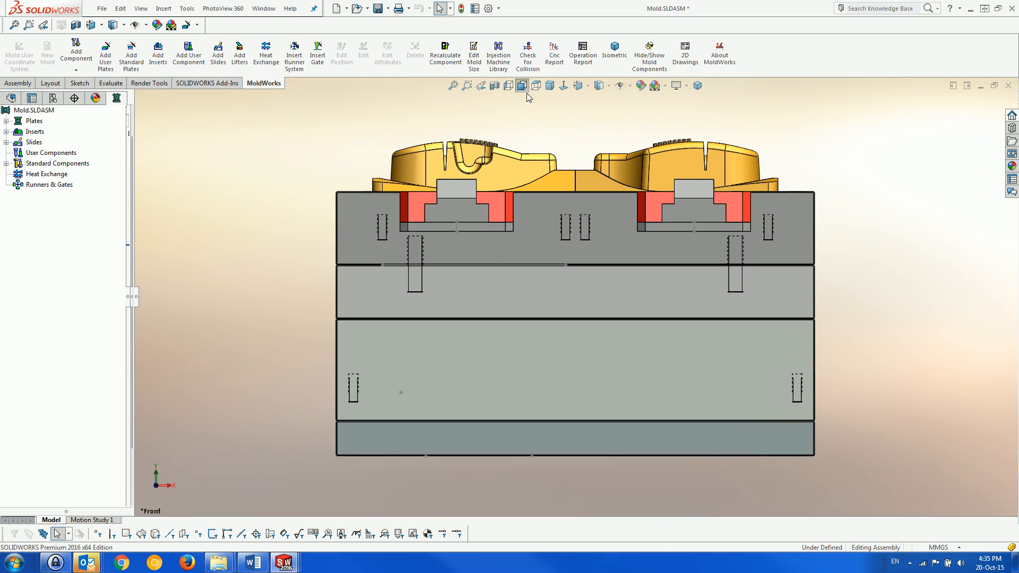
right_click(364, 204)
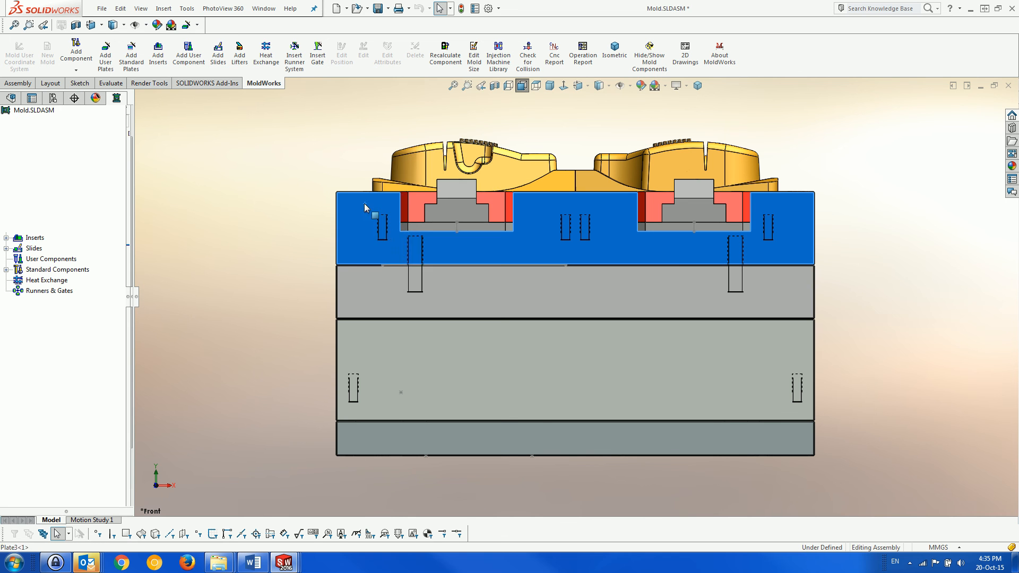
click(434, 99)
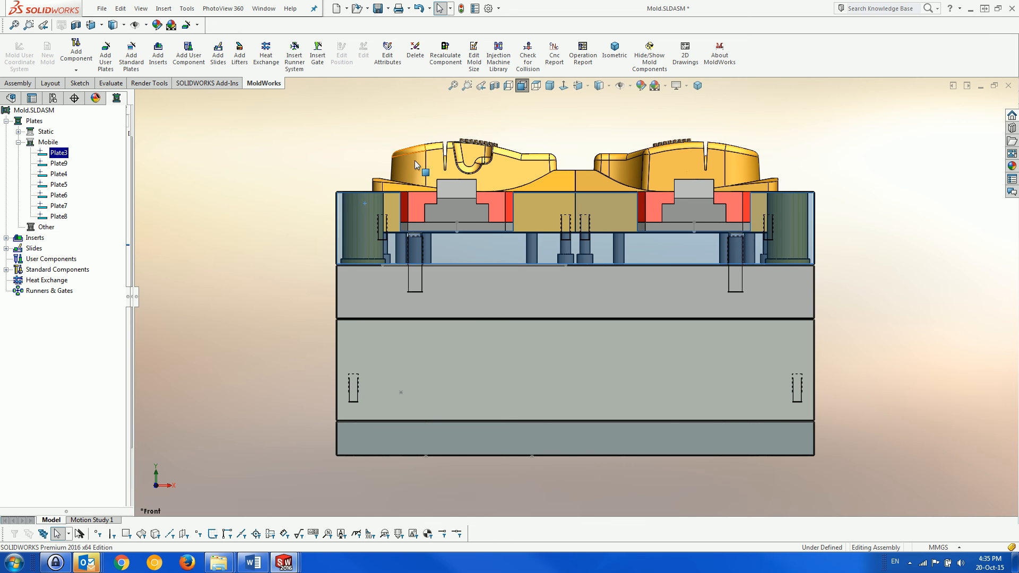
right_click(414, 165)
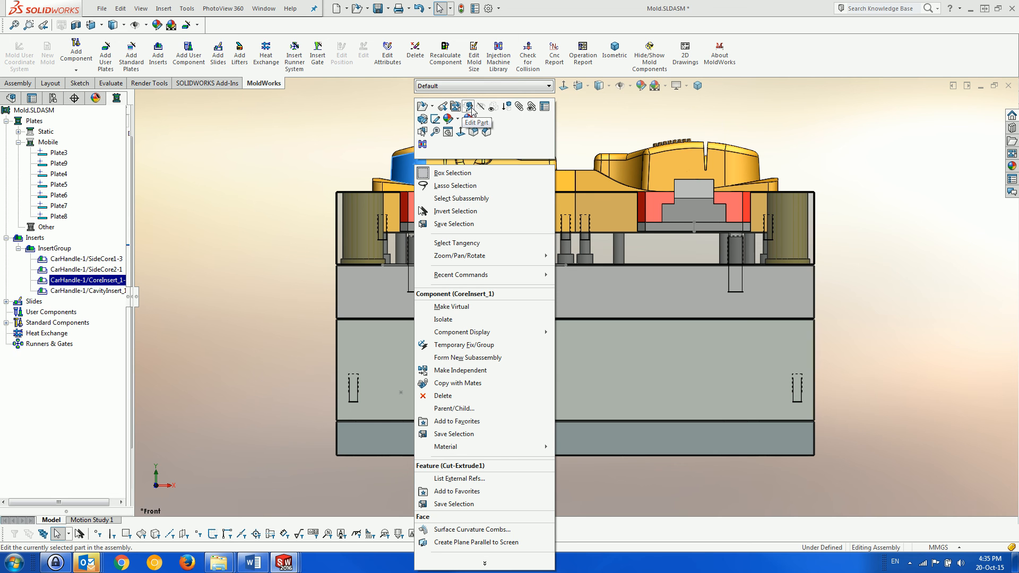
click(493, 107)
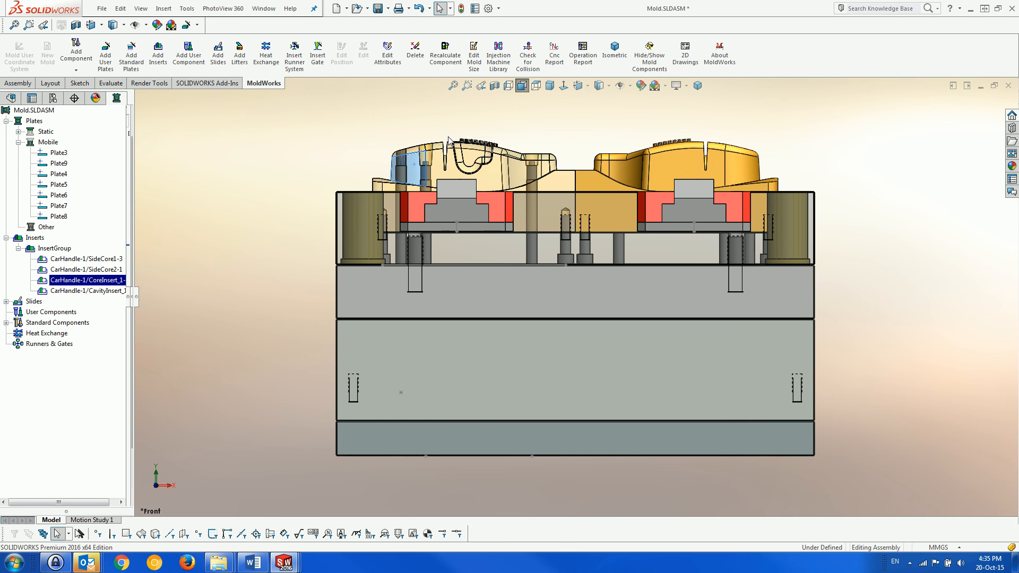
- Examine the ejector heads from the mold's underside, collapse the Mobile plates group and return to the dimetric view with nothing selected
scroll(461, 132, down, 3)
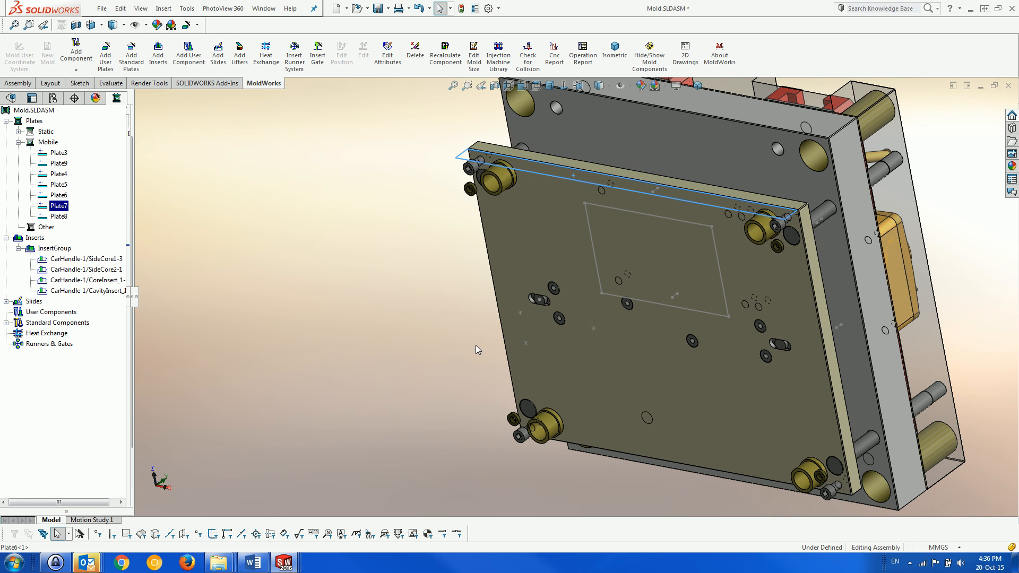
click(48, 142)
click(551, 86)
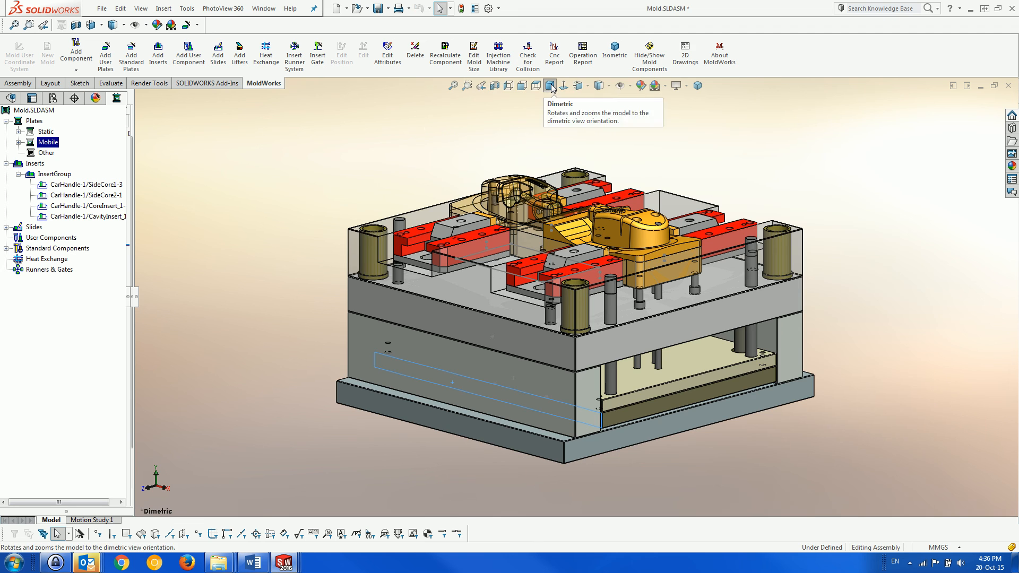
click(321, 143)
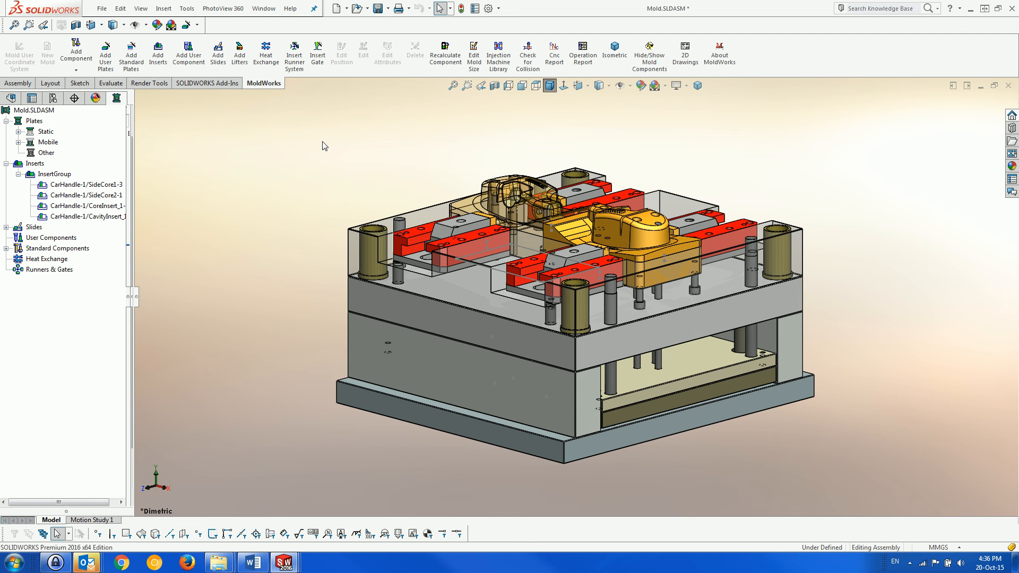